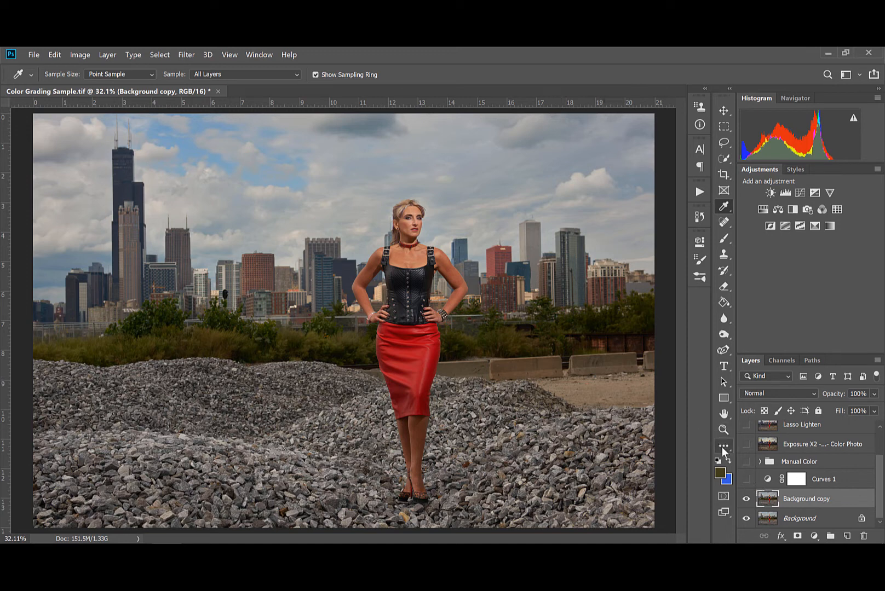
Turn on the Curves 1 adjustment layer and inspect its curve settings.
{"action": "left_click", "coordinate": [748, 480]}
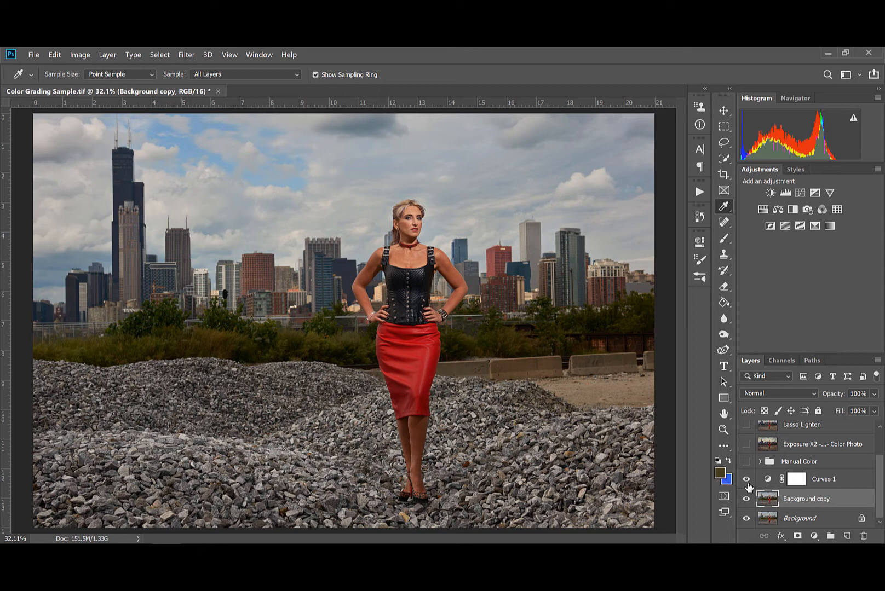
{"action": "left_click", "coordinate": [767, 480]}
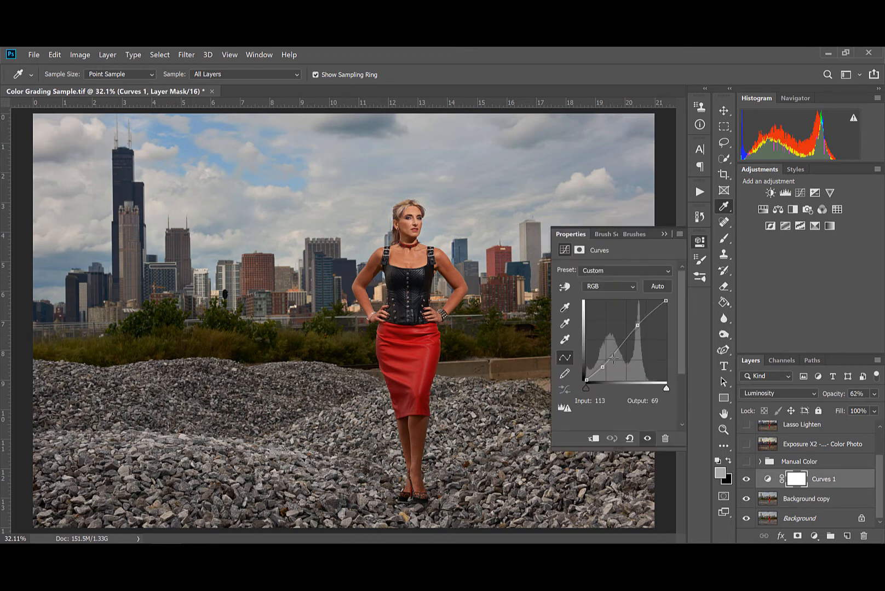
{"action": "left_click", "coordinate": [663, 233]}
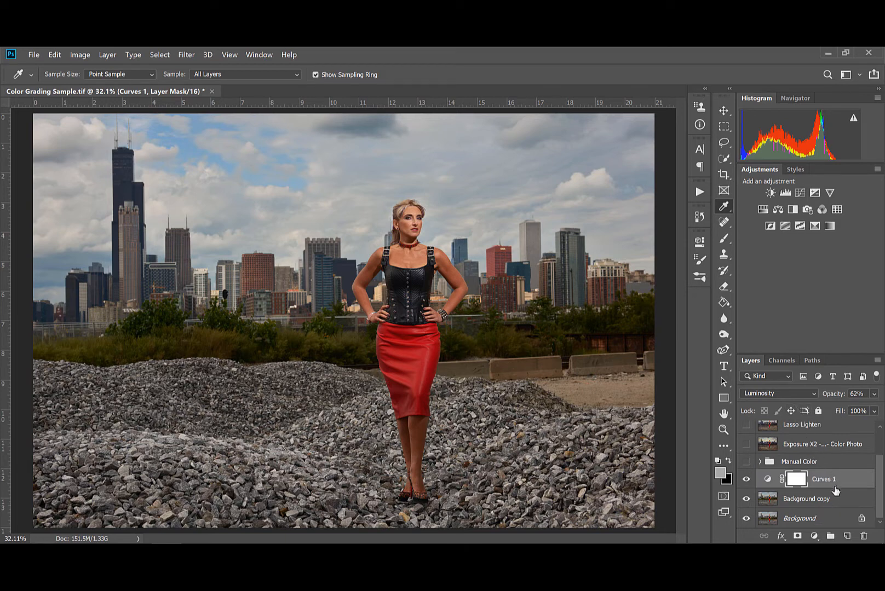
Add a new layer above Curves 1 and name it color.
{"action": "left_click", "coordinate": [847, 536]}
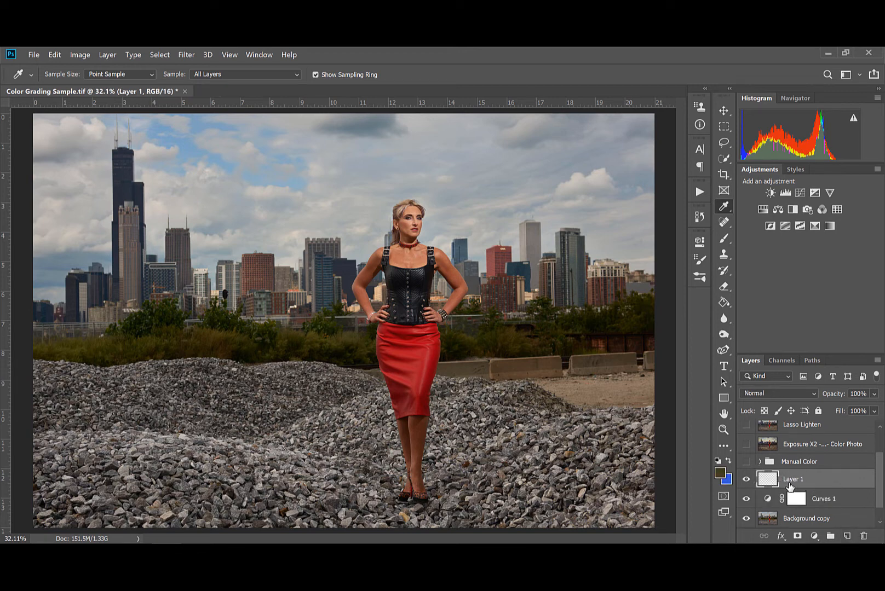
{"action": "double_click", "coordinate": [789, 479]}
{"action": "key", "text": "Return"}
Paint the gravel foreground with orange d59422 using a soft 2000 px brush at 30% opacity.
{"action": "key", "text": "b"}
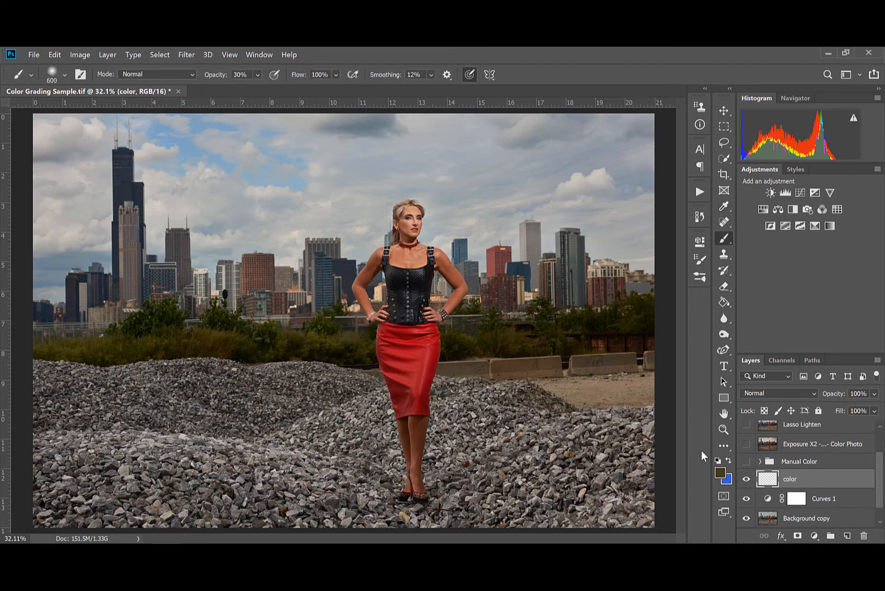
{"action": "left_click", "coordinate": [719, 472]}
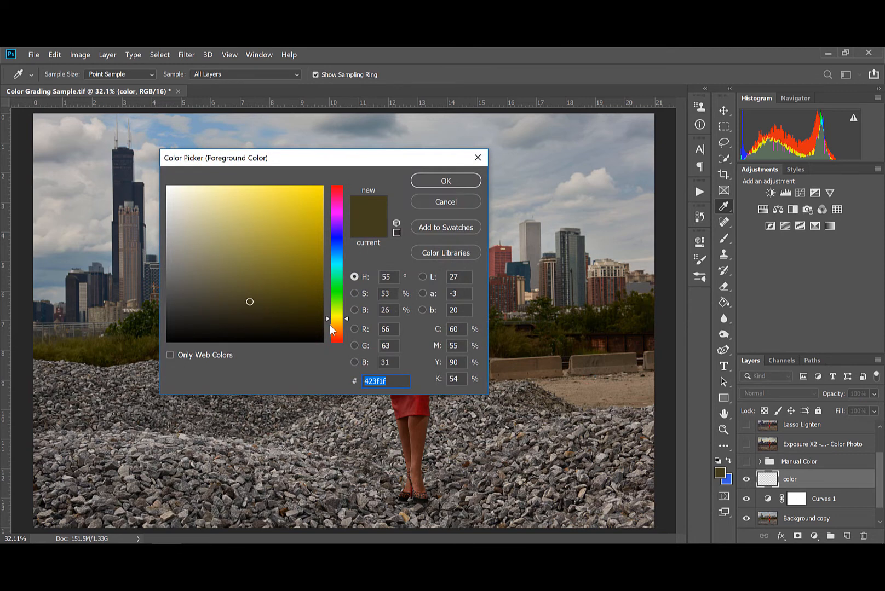
{"action": "left_click", "coordinate": [340, 325]}
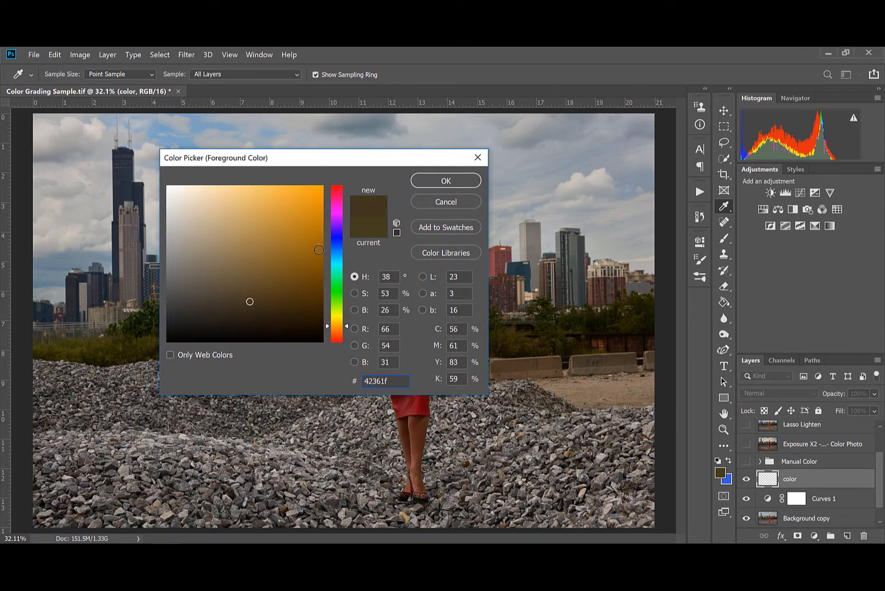
{"action": "mouse_move", "coordinate": [292, 215]}
{"action": "left_mouse_down"}
{"action": "mouse_move", "coordinate": [279, 210]}
{"action": "mouse_move", "coordinate": [298, 212]}
{"action": "left_mouse_up"}
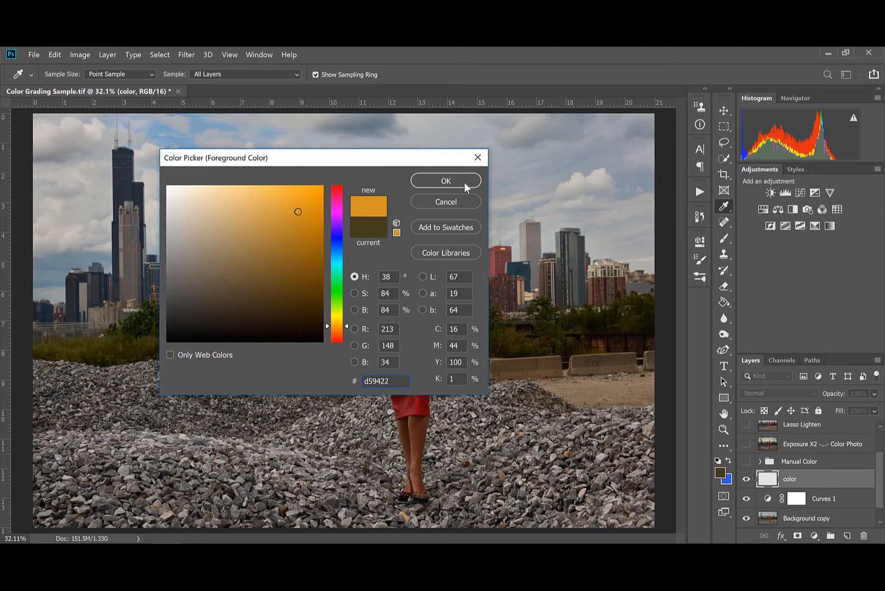
{"action": "left_click", "coordinate": [463, 182]}
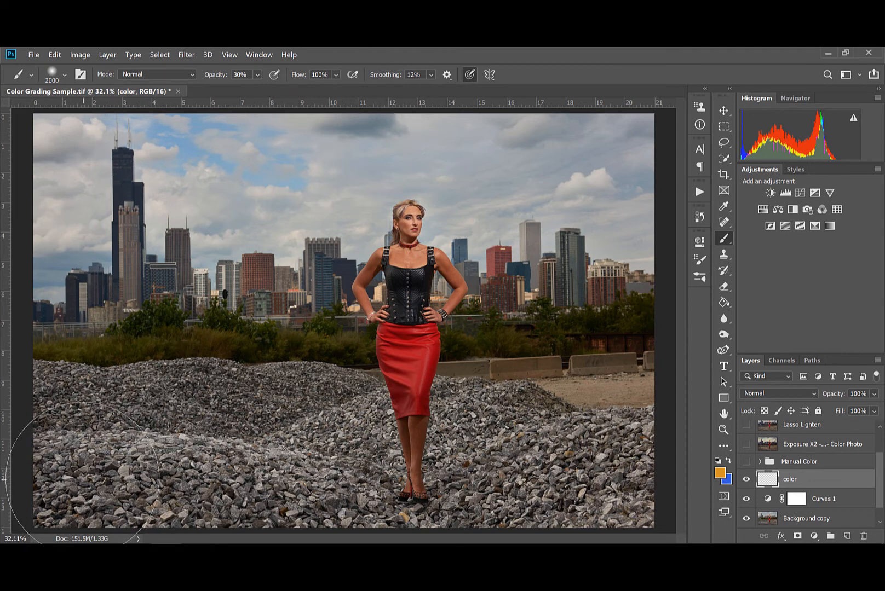
{"action": "mouse_move", "coordinate": [82, 474]}
{"action": "left_mouse_down"}
{"action": "mouse_move", "coordinate": [241, 465]}
{"action": "mouse_move", "coordinate": [629, 482]}
{"action": "mouse_move", "coordinate": [553, 405]}
{"action": "mouse_move", "coordinate": [509, 378]}
{"action": "left_mouse_up"}
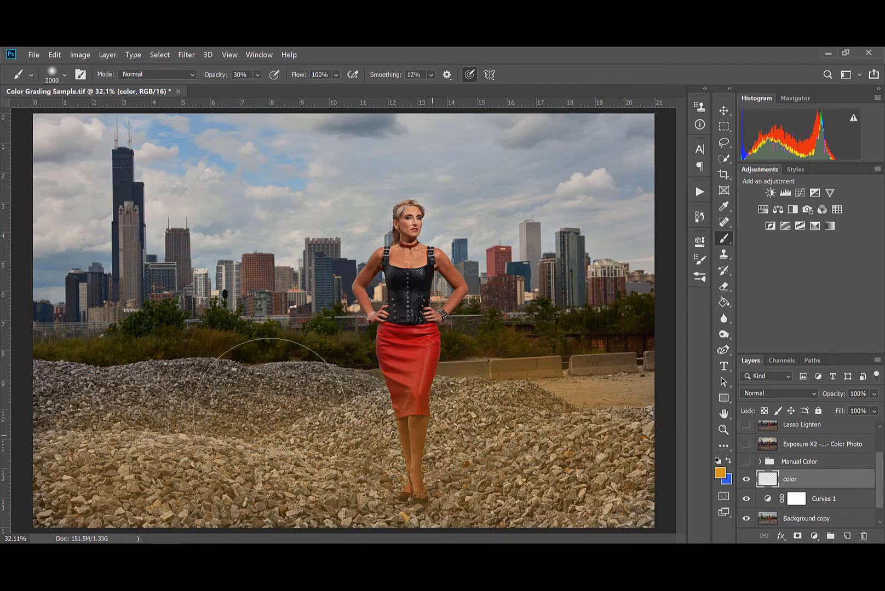
{"action": "mouse_move", "coordinate": [270, 405]}
{"action": "left_mouse_down"}
{"action": "mouse_move", "coordinate": [109, 400]}
{"action": "mouse_move", "coordinate": [192, 393]}
{"action": "left_mouse_up"}
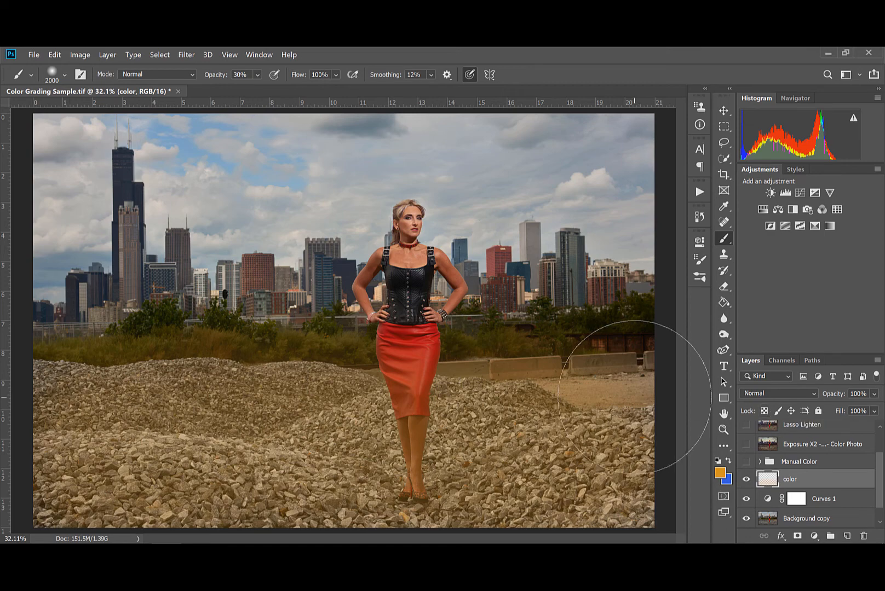
Paint dark blue 112e8a over the skyline and shrubs behind the woman with the same 2000 px brush.
{"action": "left_click", "coordinate": [728, 462]}
{"action": "left_click", "coordinate": [720, 473]}
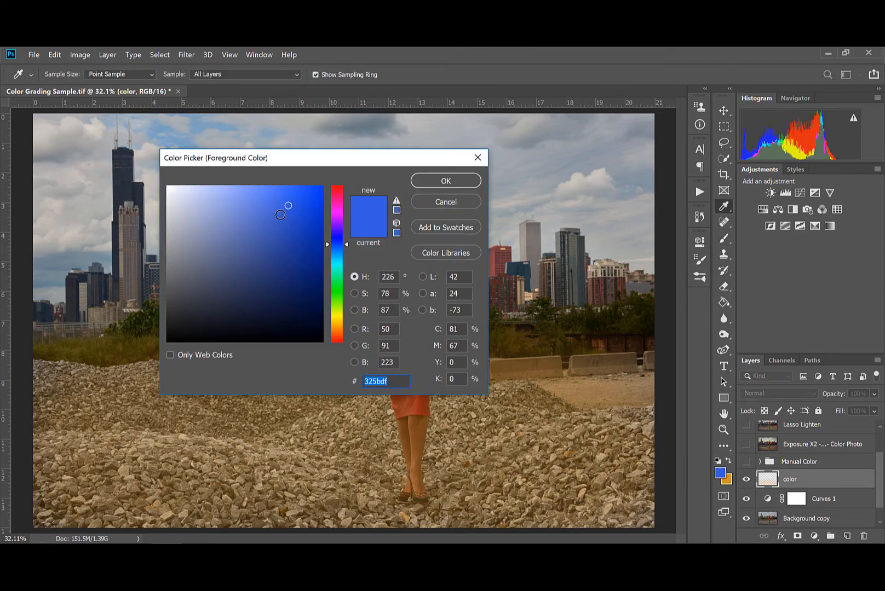
{"action": "left_click", "coordinate": [301, 257]}
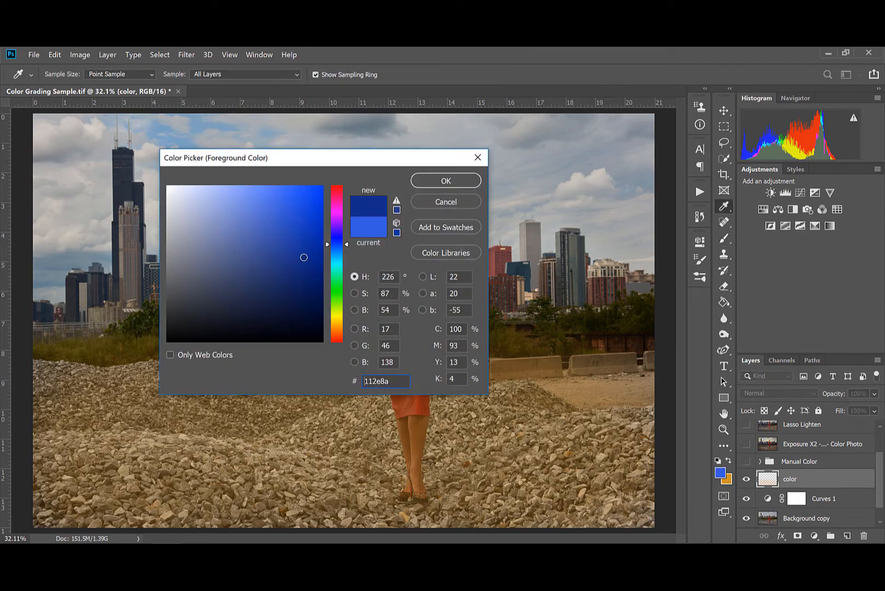
{"action": "left_click", "coordinate": [432, 180]}
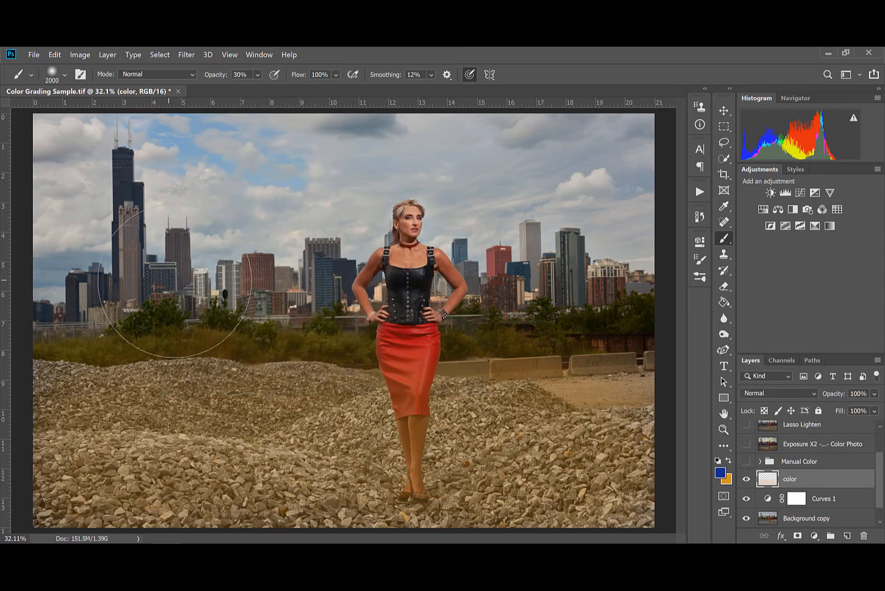
{"action": "left_click_drag", "start_coordinate": [118, 302], "coordinate": [223, 298]}
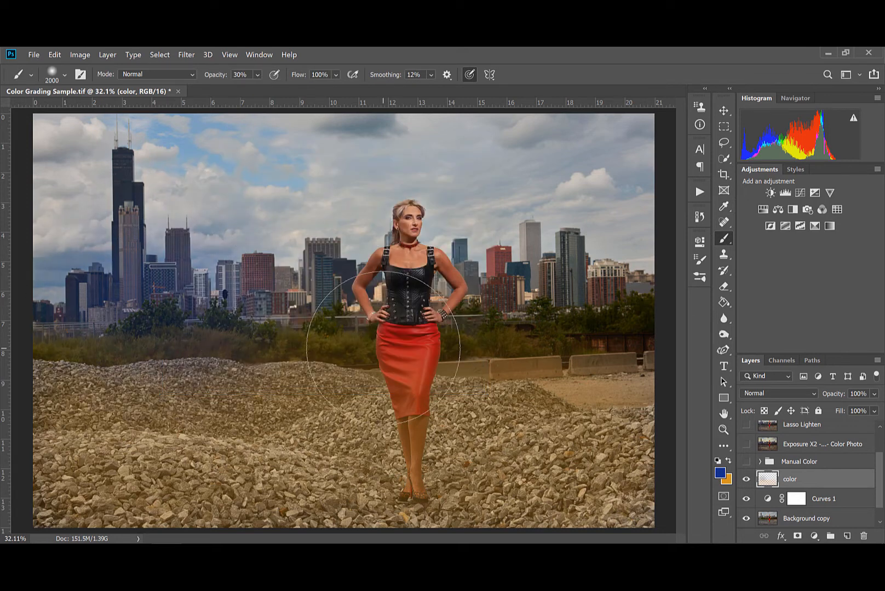
{"action": "left_click", "coordinate": [601, 323]}
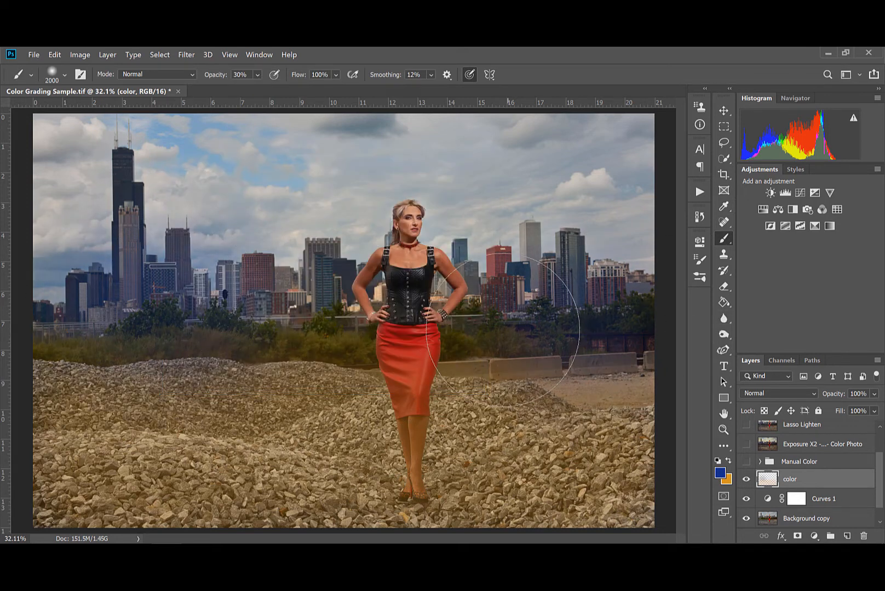
{"action": "left_click", "coordinate": [303, 337]}
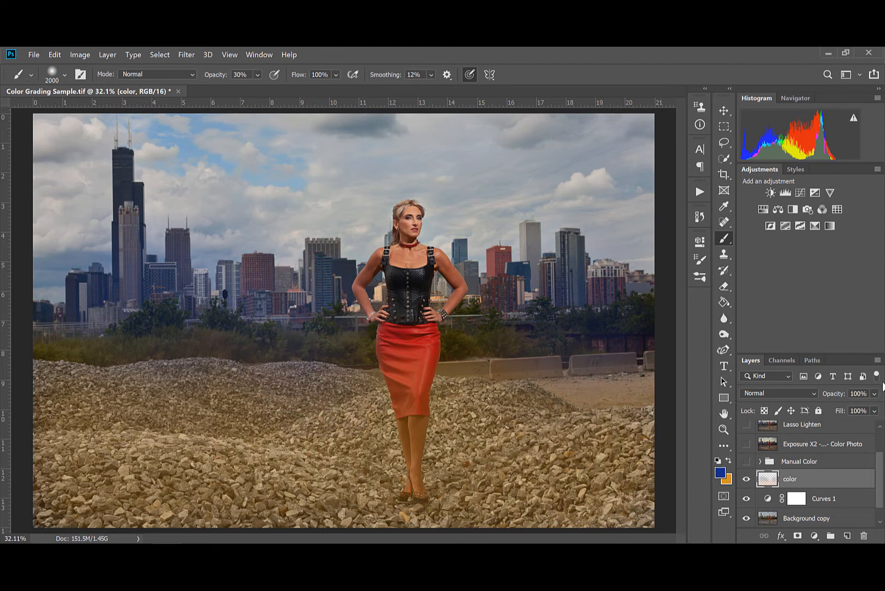
Set the color layer's blend mode to Lighten and check its effect on the image.
{"action": "left_click", "coordinate": [776, 392]}
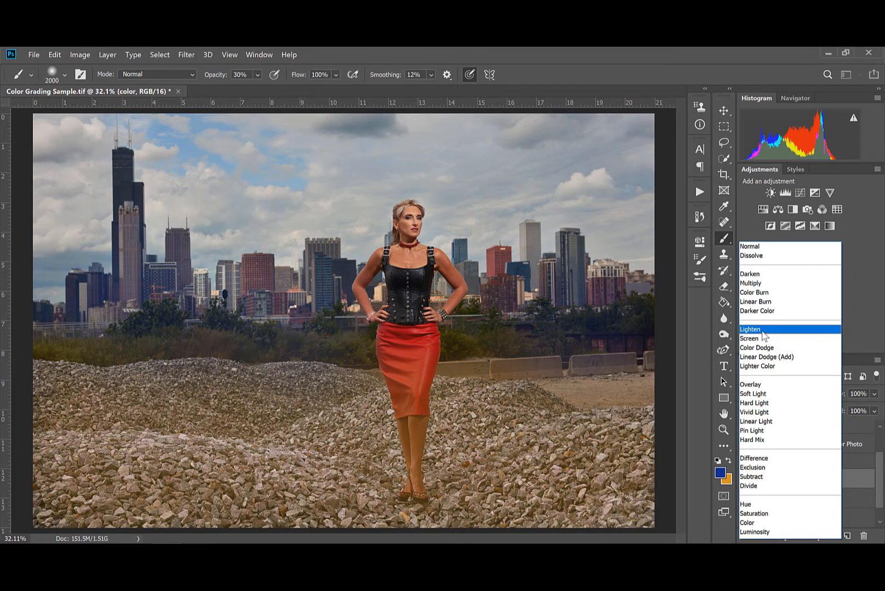
{"action": "left_click", "coordinate": [753, 329]}
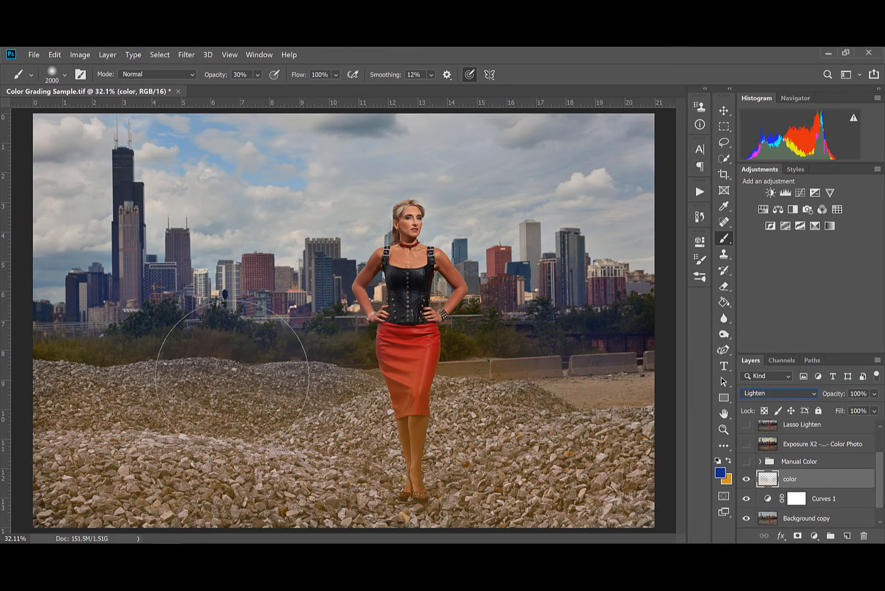
{"action": "left_click", "coordinate": [745, 477]}
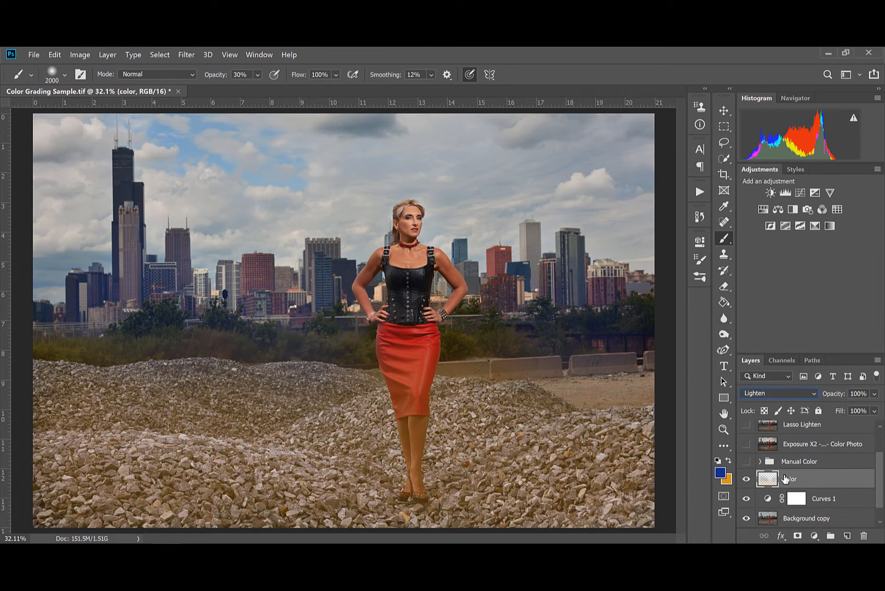
Hide the color layer and show the Manual Color group instead, comparing the image with and without the group.
{"action": "left_click", "coordinate": [745, 479]}
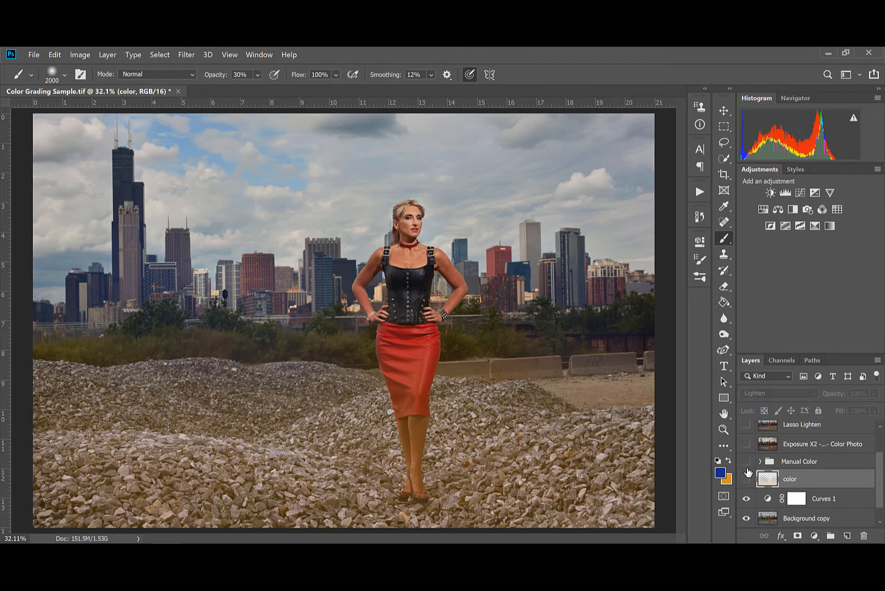
{"action": "left_click", "coordinate": [746, 462]}
{"action": "left_click", "coordinate": [746, 463]}
{"action": "left_click", "coordinate": [746, 463]}
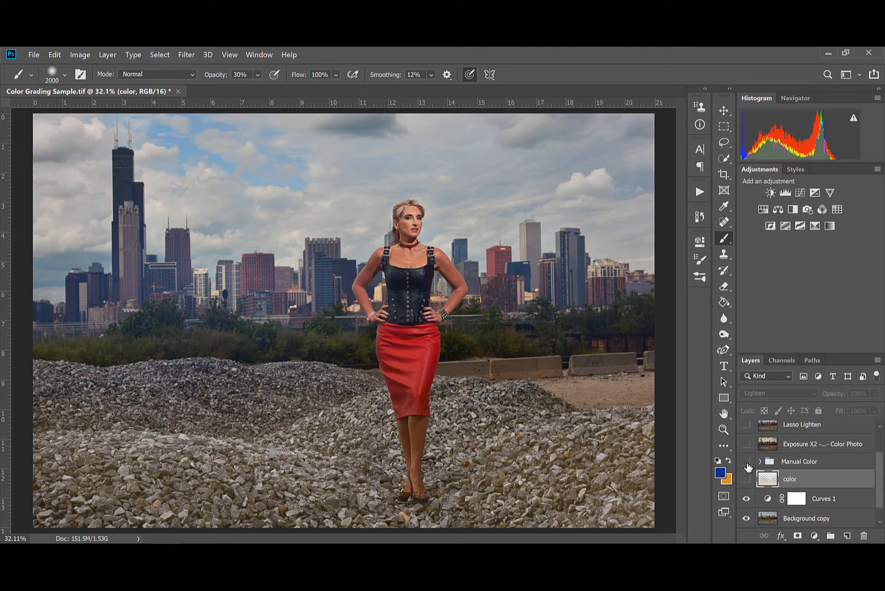
{"action": "left_click", "coordinate": [746, 464]}
{"action": "left_click", "coordinate": [746, 463]}
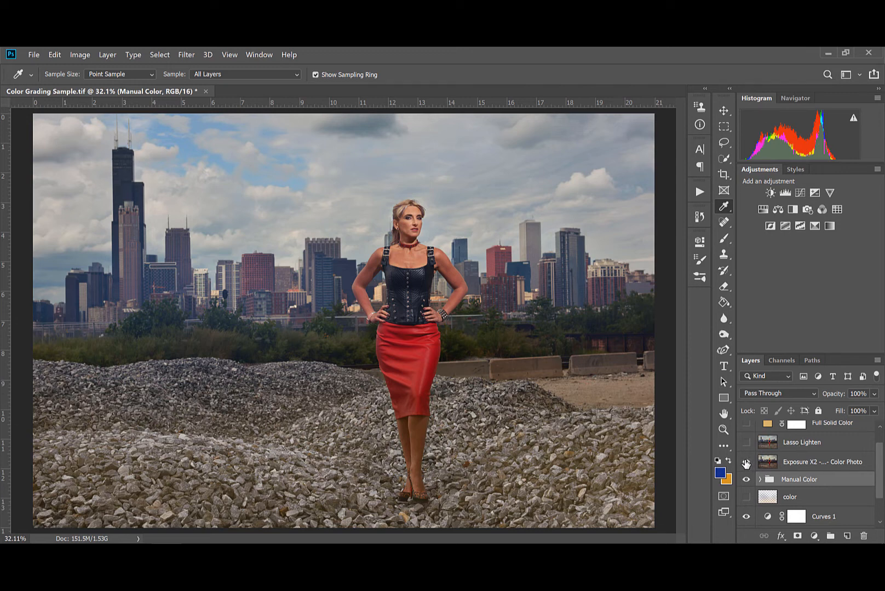
Show and select the Exposure X2 Color Photo layer, comparing the image with and without it.
{"action": "left_click", "coordinate": [746, 463]}
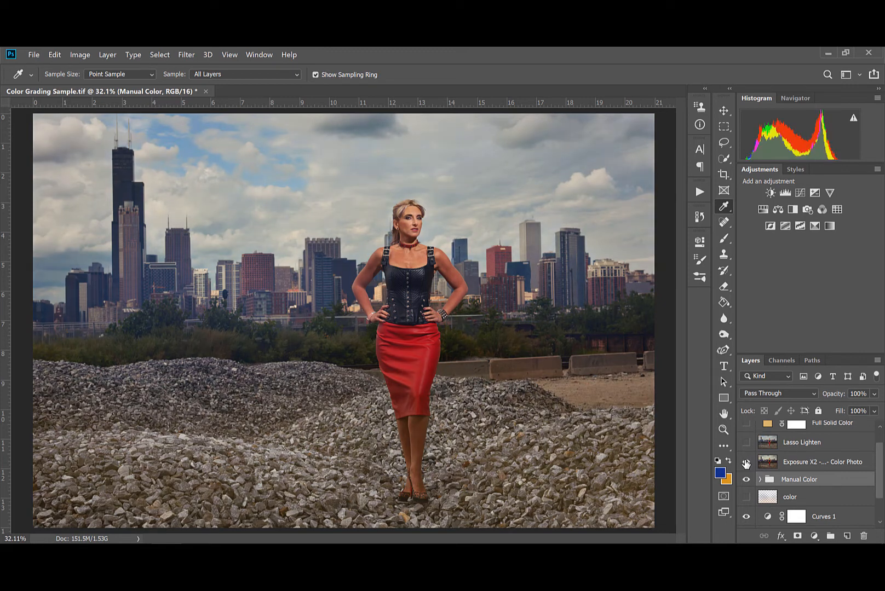
{"action": "left_click", "coordinate": [746, 464]}
{"action": "left_click", "coordinate": [746, 464]}
{"action": "left_click", "coordinate": [837, 466]}
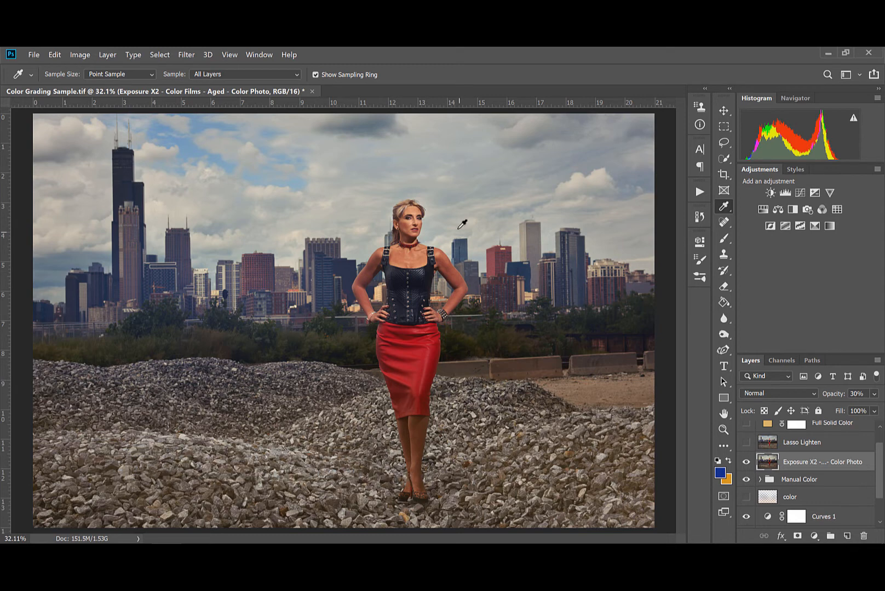
{"action": "left_click", "coordinate": [746, 462]}
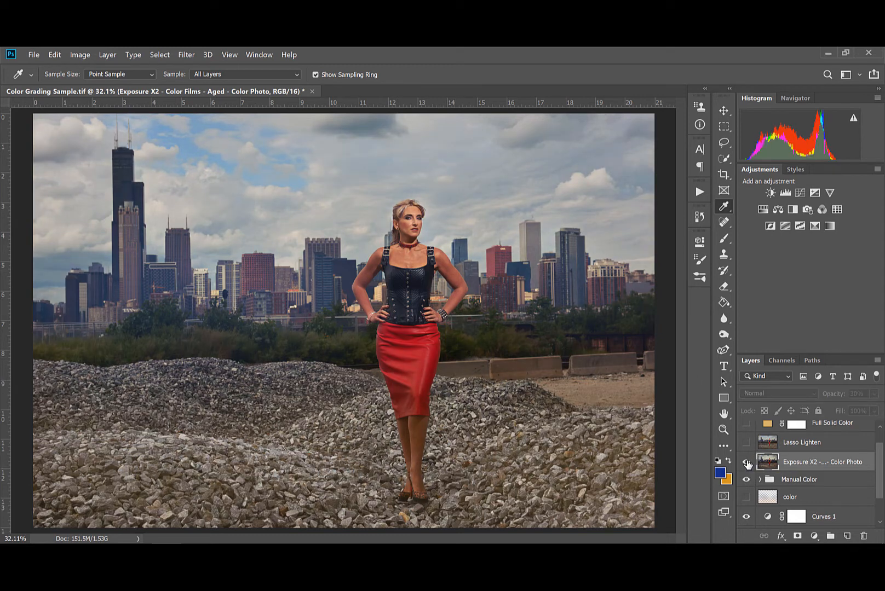
{"action": "left_click", "coordinate": [746, 462]}
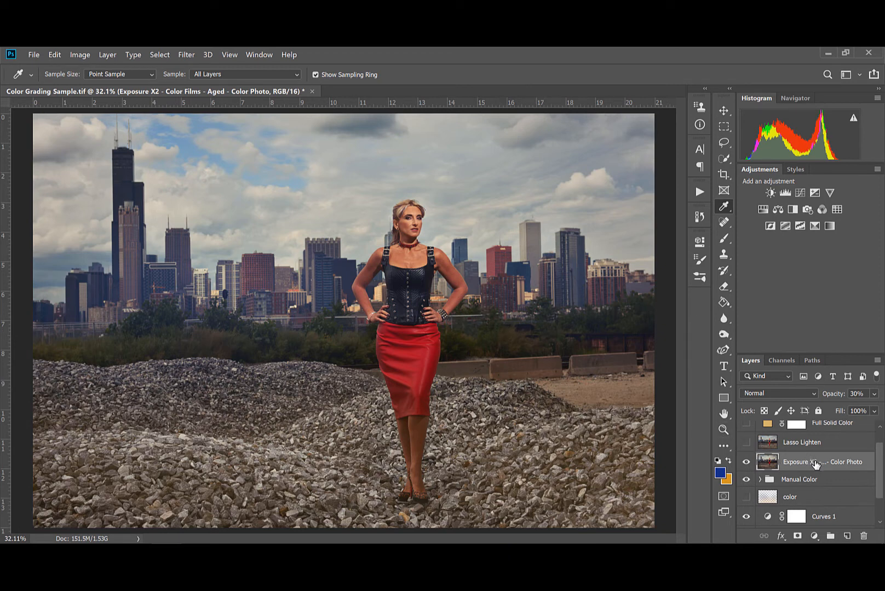
Preview the Lasso Lighten layer, and stamp all visible layers into a new layer above the Exposure X2 layer.
{"action": "left_click", "coordinate": [746, 443]}
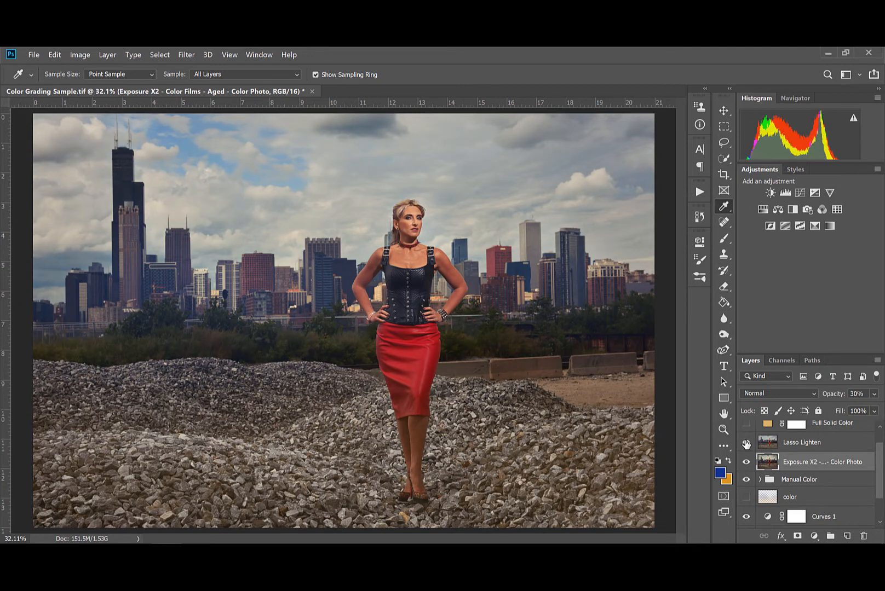
{"action": "left_click", "coordinate": [746, 443]}
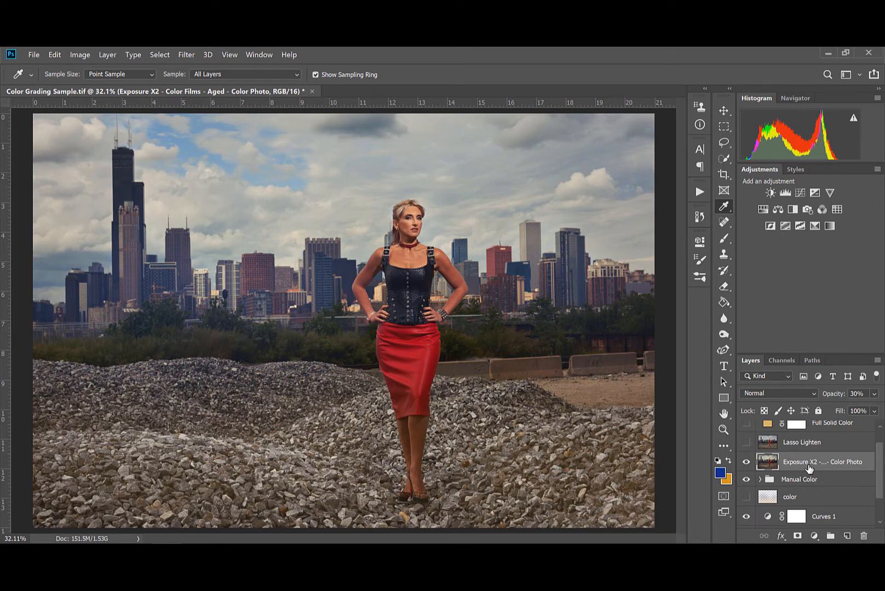
{"action": "key", "text": "ctrl+shift+alt+e"}
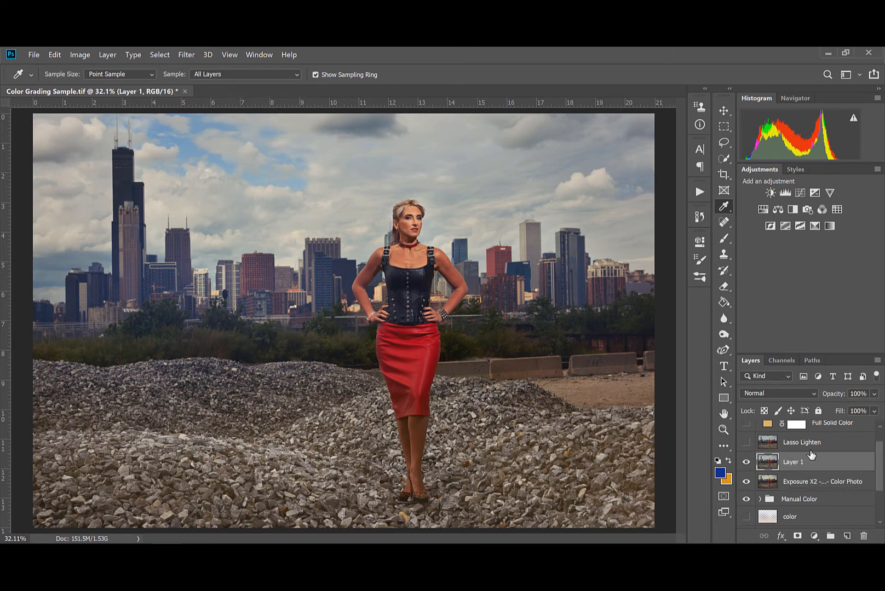
{"action": "left_click", "coordinate": [747, 465]}
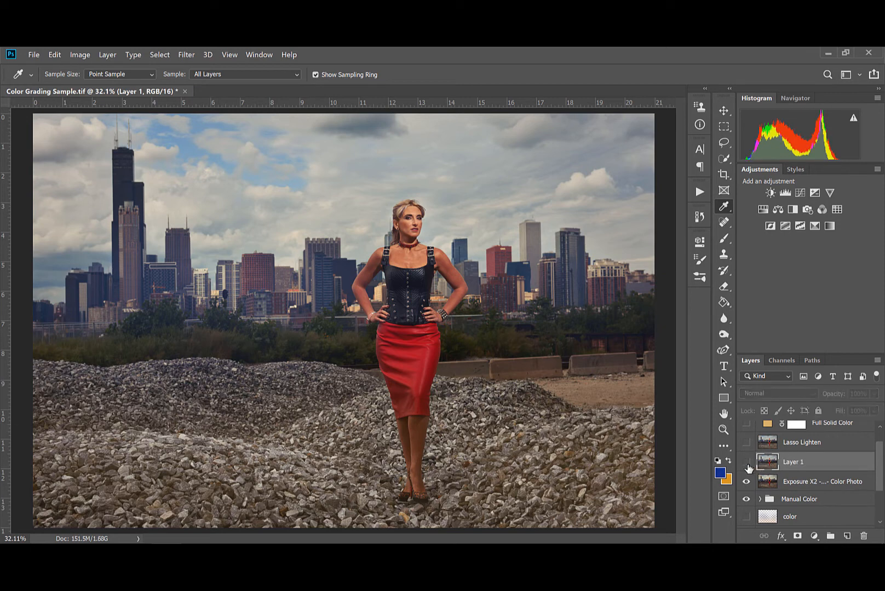
{"action": "left_click", "coordinate": [747, 465]}
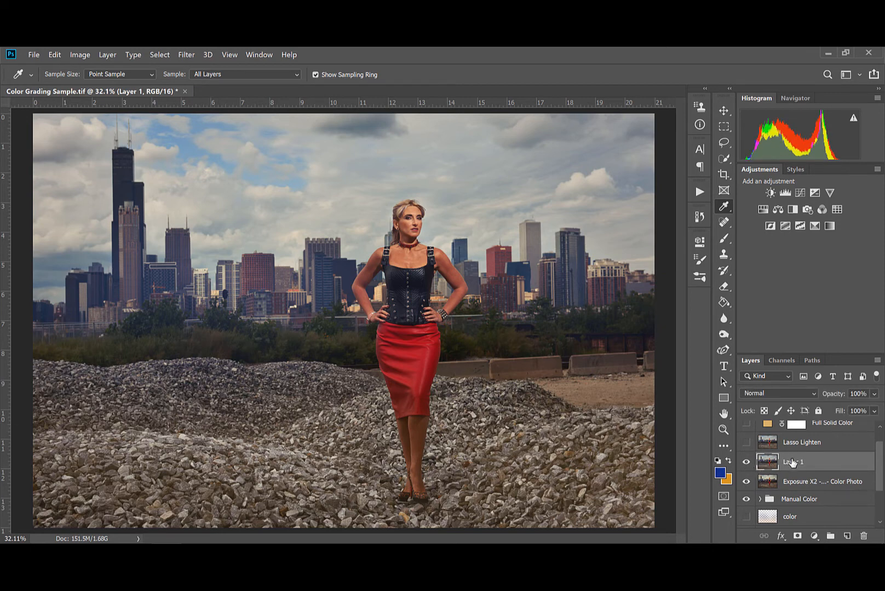
Draw a loose freehand Lasso selection around the whole woman, with a 0 px feather.
{"action": "left_click", "coordinate": [723, 144]}
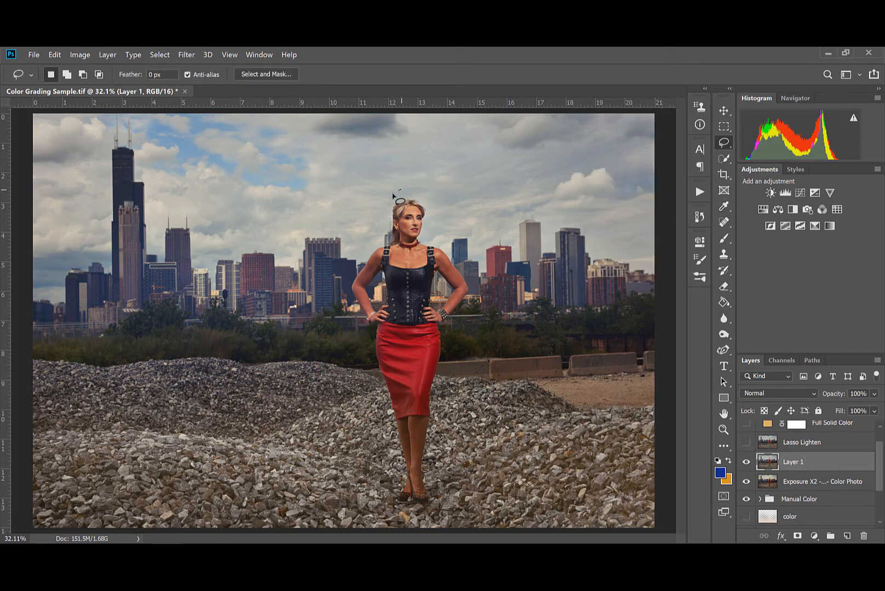
{"action": "mouse_move", "coordinate": [400, 190]}
{"action": "left_mouse_down"}
{"action": "mouse_move", "coordinate": [346, 255]}
{"action": "mouse_move", "coordinate": [336, 308]}
{"action": "mouse_move", "coordinate": [356, 445]}
{"action": "mouse_move", "coordinate": [395, 516]}
{"action": "mouse_move", "coordinate": [425, 510]}
{"action": "mouse_move", "coordinate": [464, 463]}
{"action": "mouse_move", "coordinate": [492, 305]}
{"action": "mouse_move", "coordinate": [479, 253]}
{"action": "mouse_move", "coordinate": [419, 190]}
{"action": "left_mouse_up"}
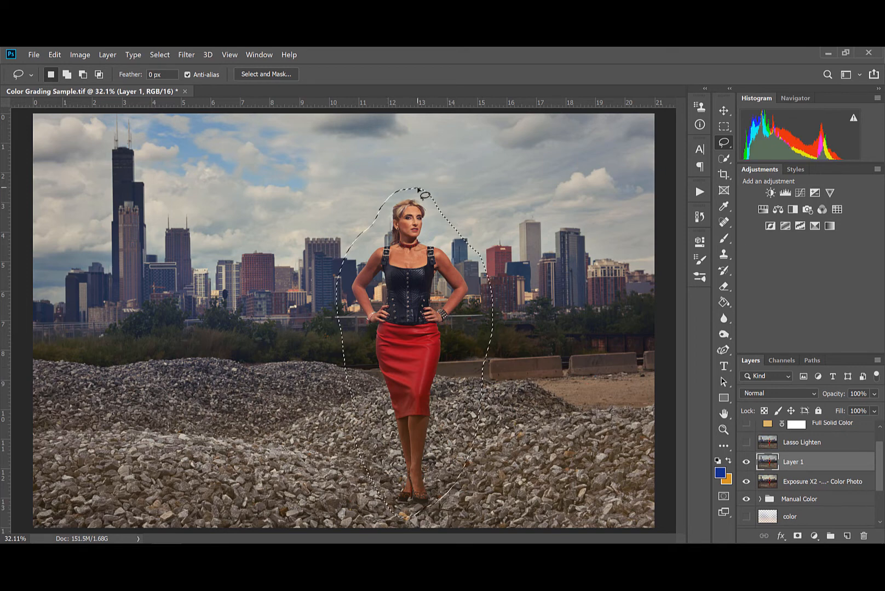
{"action": "key", "text": "shift"}
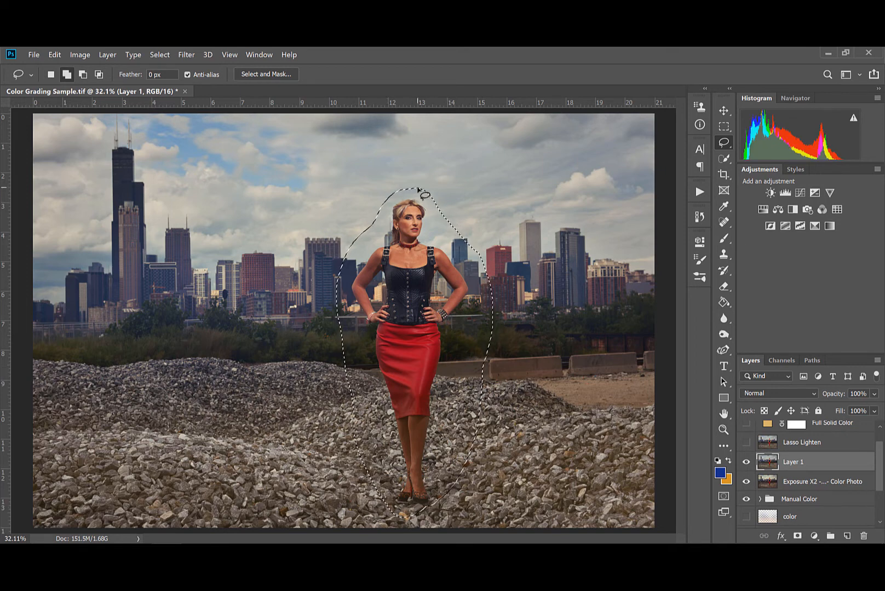
{"action": "key", "text": "shift+F6"}
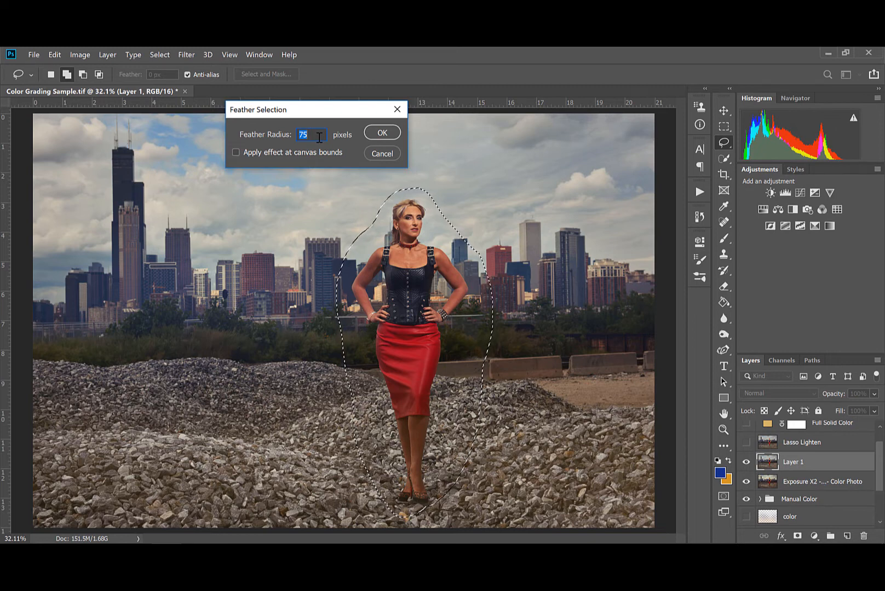
{"action": "left_click", "coordinate": [380, 155]}
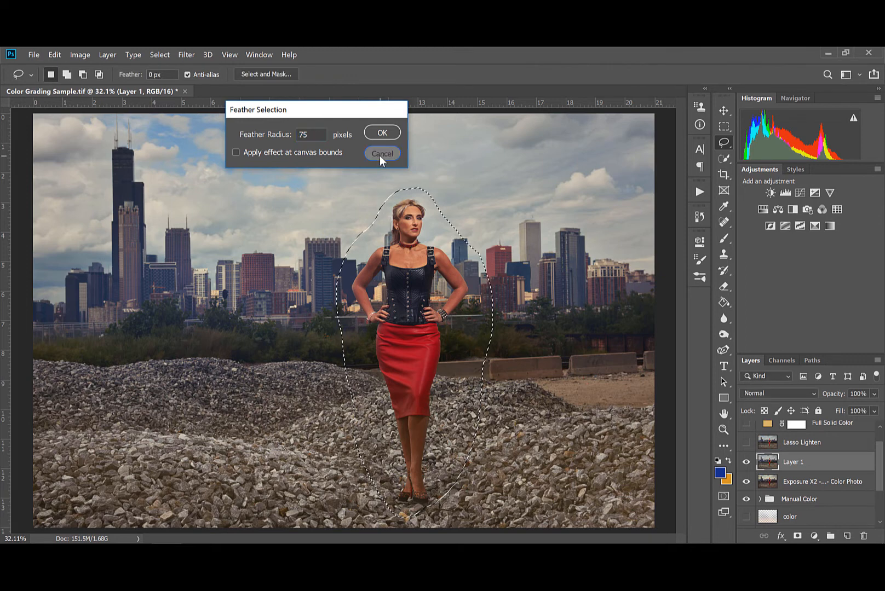
{"action": "key", "text": "ctrl+l"}
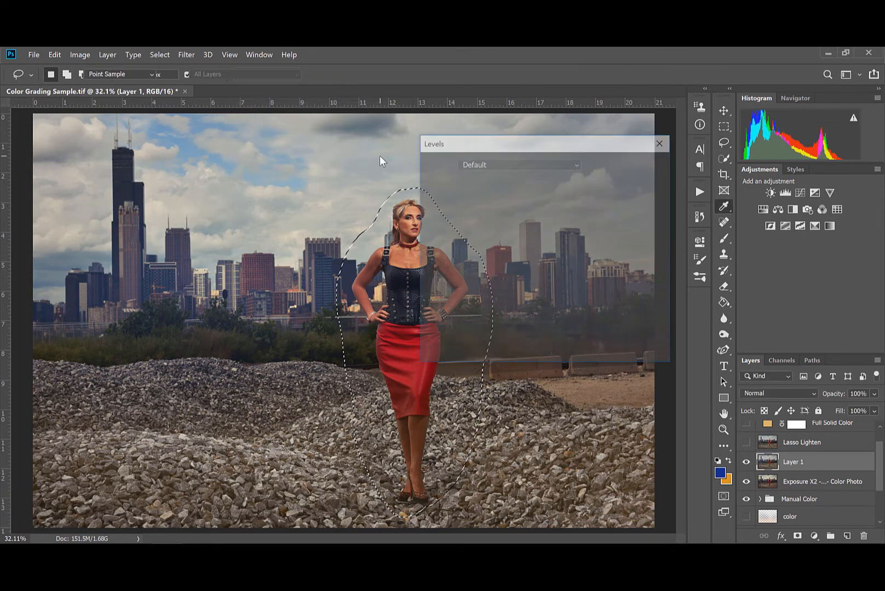
{"action": "left_click_drag", "start_coordinate": [510, 279], "coordinate": [534, 285]}
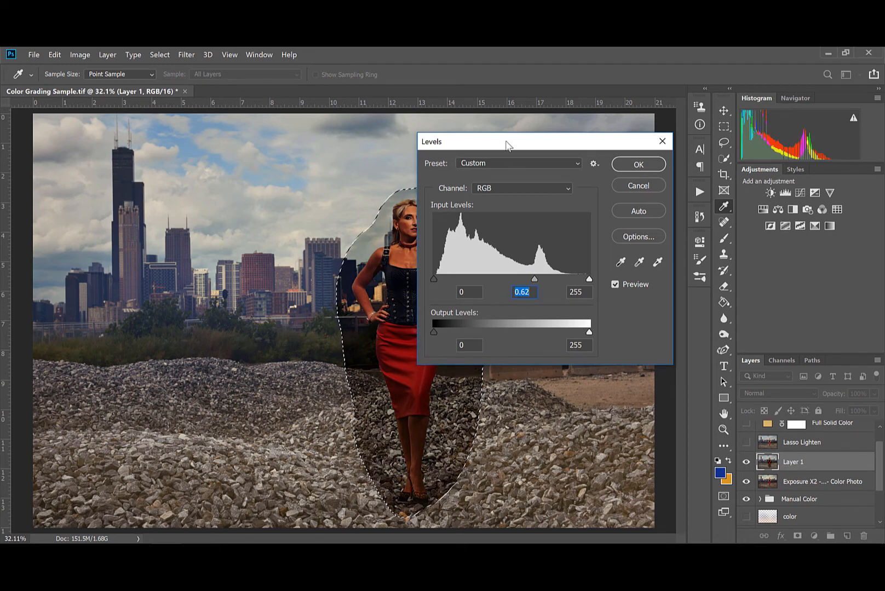
{"action": "left_click_drag", "start_coordinate": [508, 144], "coordinate": [553, 147]}
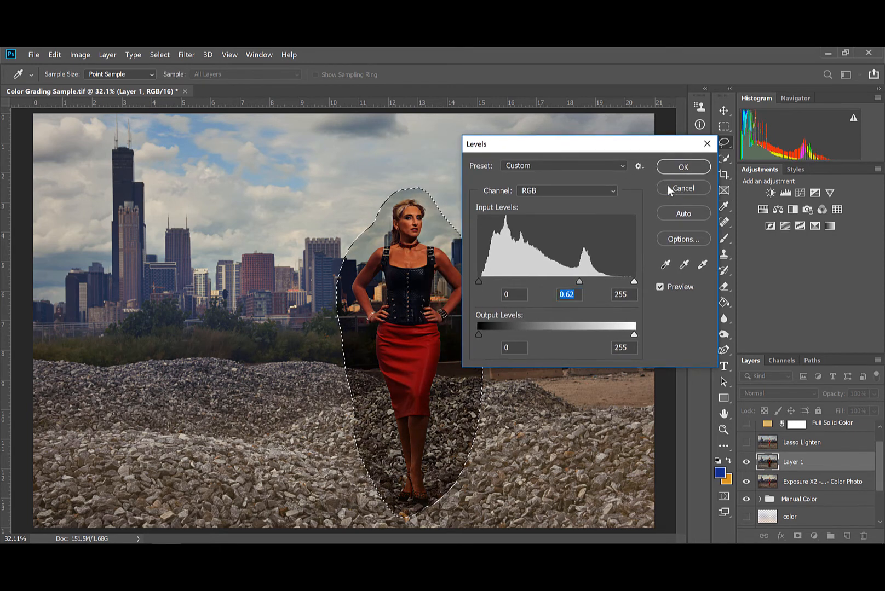
{"action": "left_click", "coordinate": [668, 186]}
Feather the lasso selection around the woman by 125 pixels.
{"action": "key", "text": "shift+F6"}
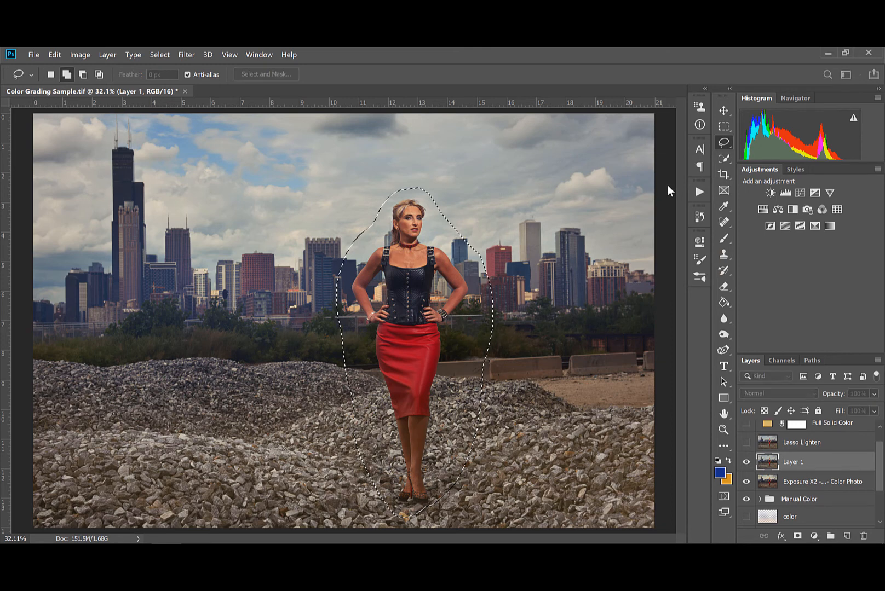
{"action": "type", "text": "125"}
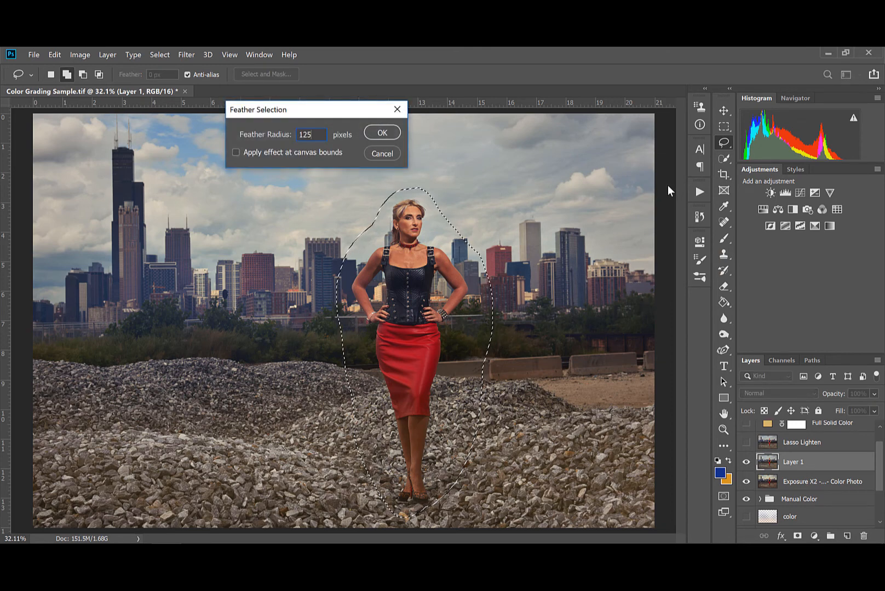
{"action": "key", "text": "Return"}
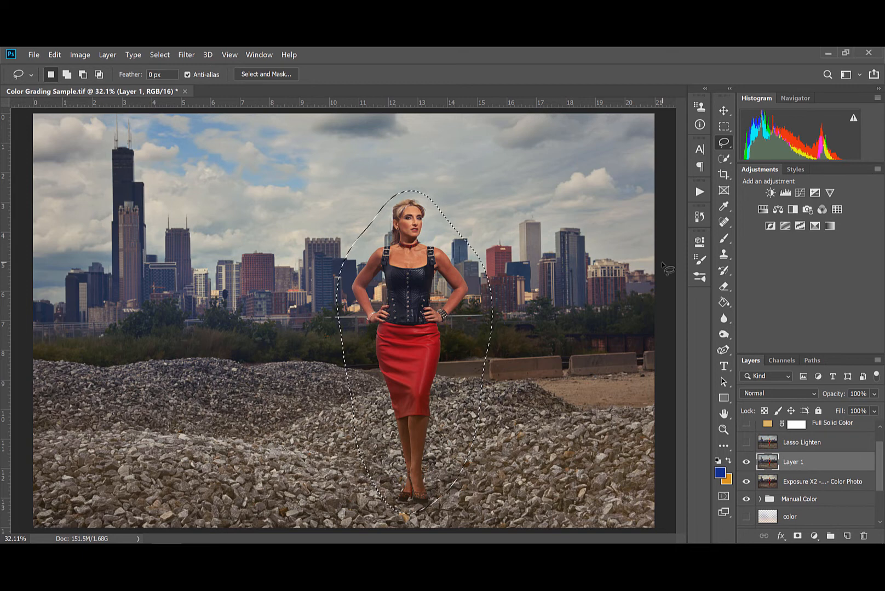
Lighten the feathered selection around the woman with Levels, setting the RGB midtone input to 1.05.
{"action": "key", "text": "ctrl+l"}
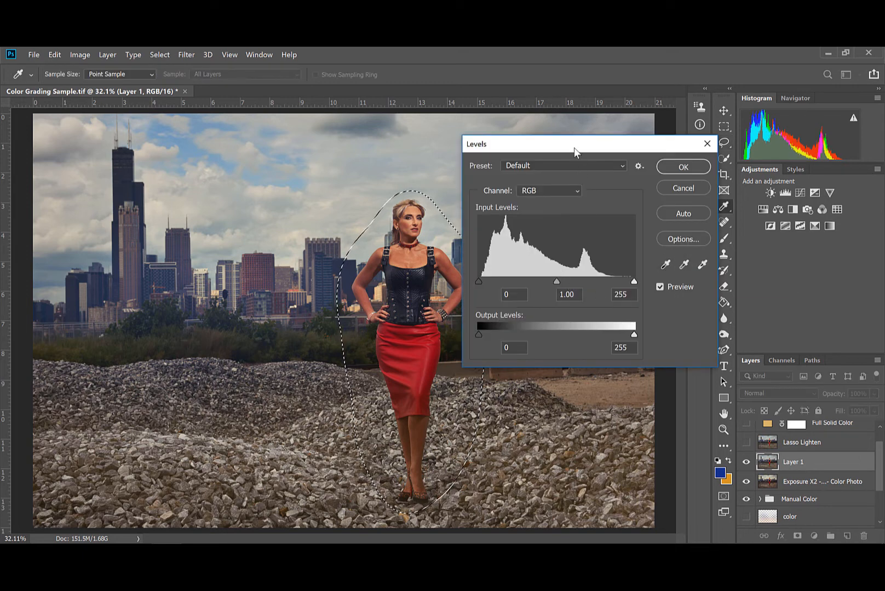
{"action": "left_click_drag", "start_coordinate": [573, 147], "coordinate": [612, 157]}
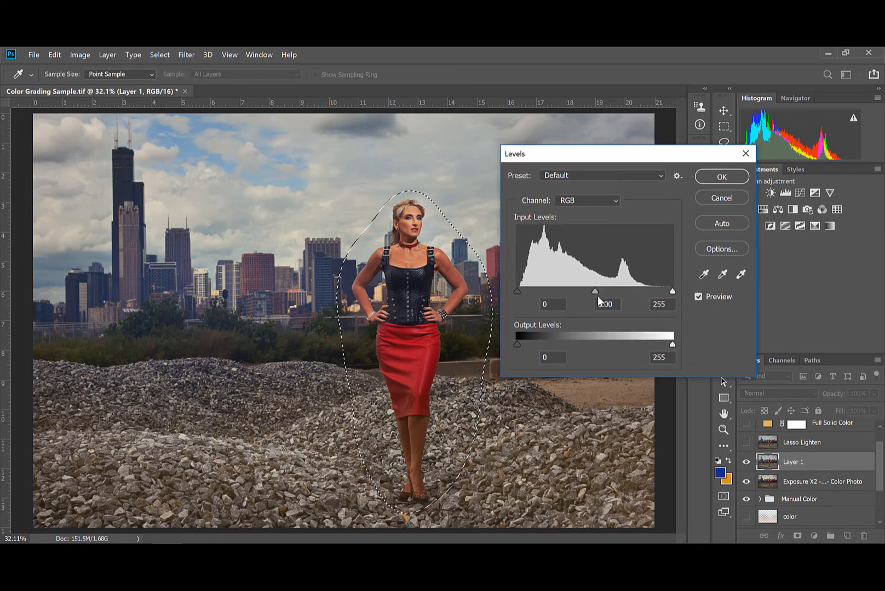
{"action": "left_click_drag", "start_coordinate": [594, 292], "coordinate": [590, 292]}
{"action": "left_click_drag", "start_coordinate": [591, 293], "coordinate": [591, 292]}
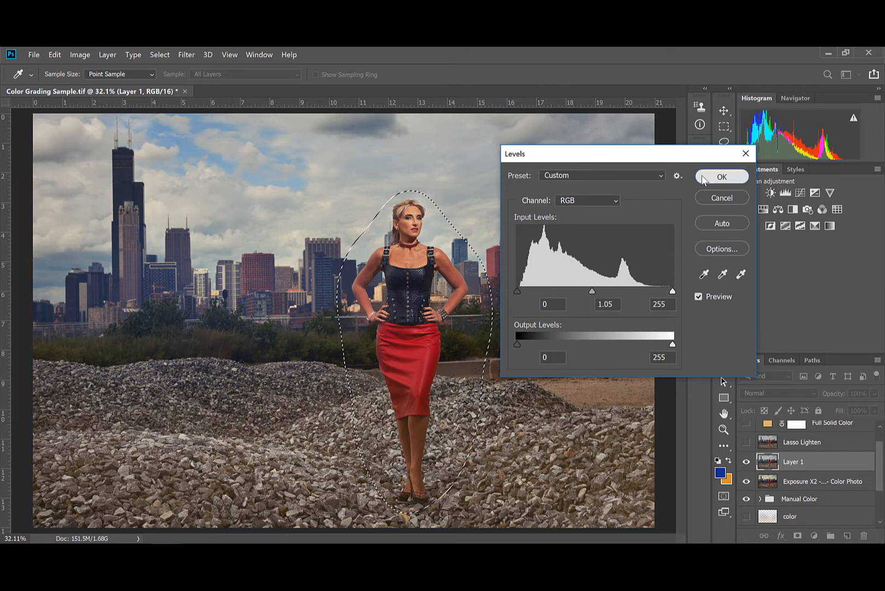
{"action": "left_click", "coordinate": [700, 179]}
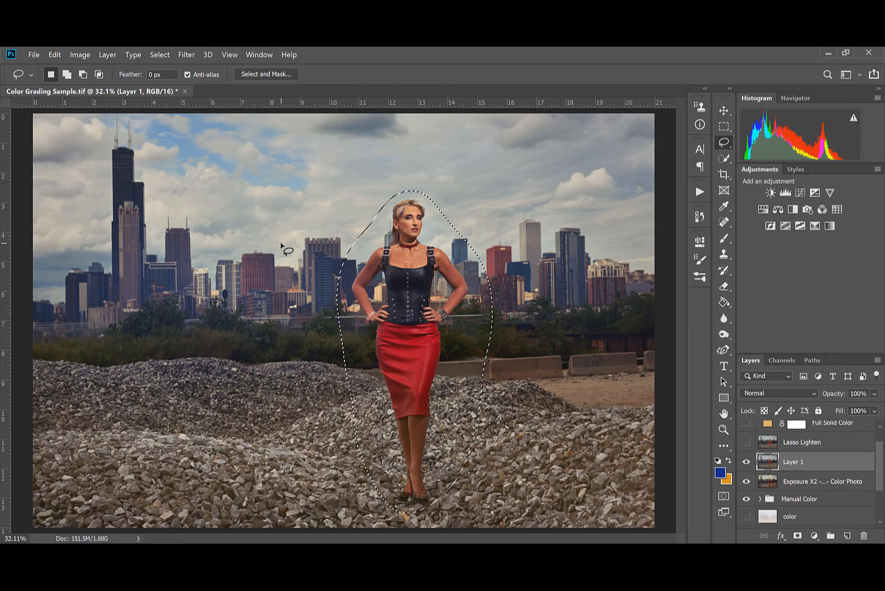
Invert the selection, darken the surroundings with a Levels midtone of 0.93, and deselect.
{"action": "key", "text": "ctrl+shift+i"}
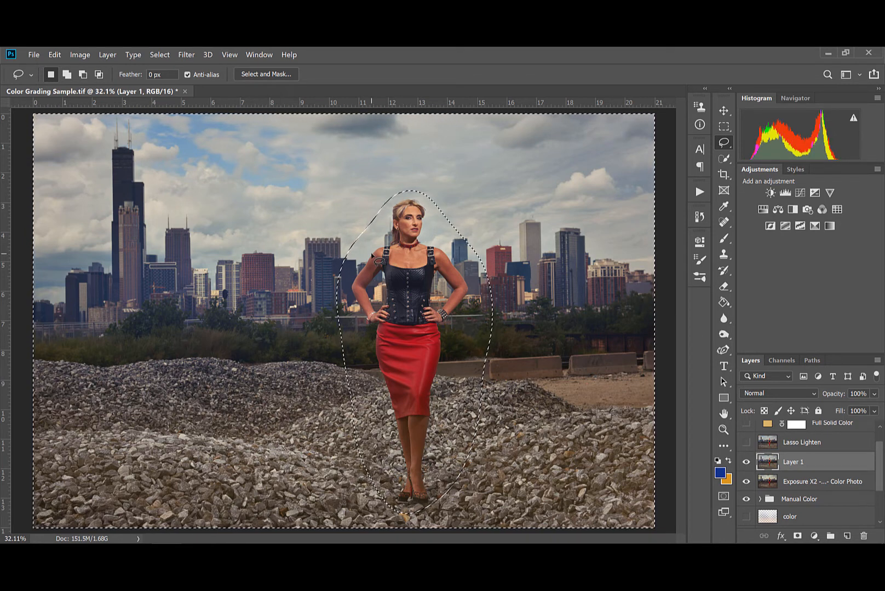
{"action": "key", "text": "ctrl+l"}
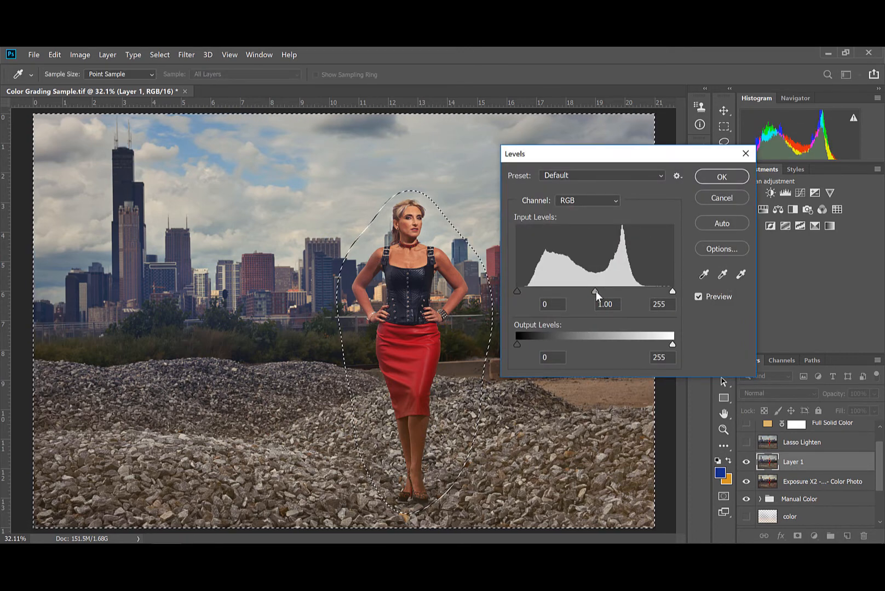
{"action": "left_click_drag", "start_coordinate": [596, 291], "coordinate": [598, 292]}
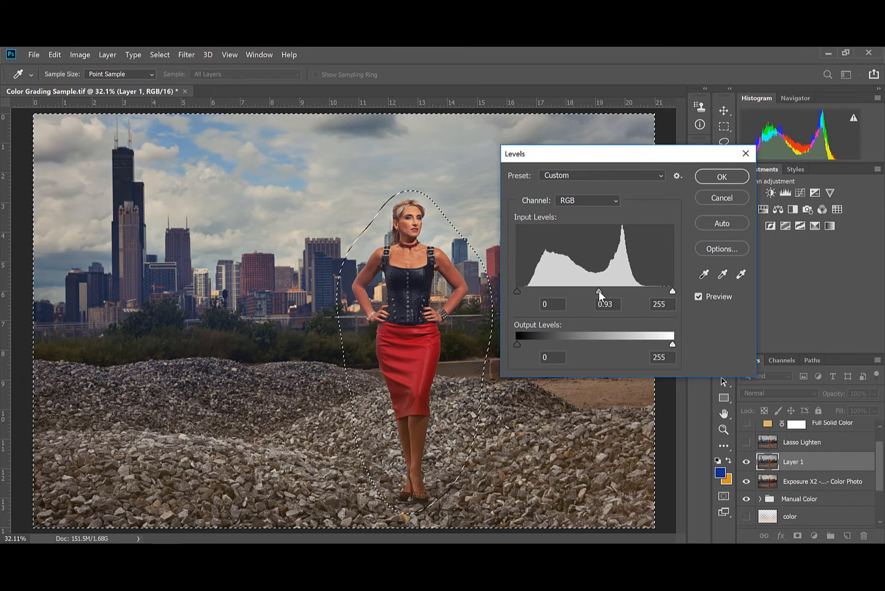
{"action": "left_click", "coordinate": [710, 177]}
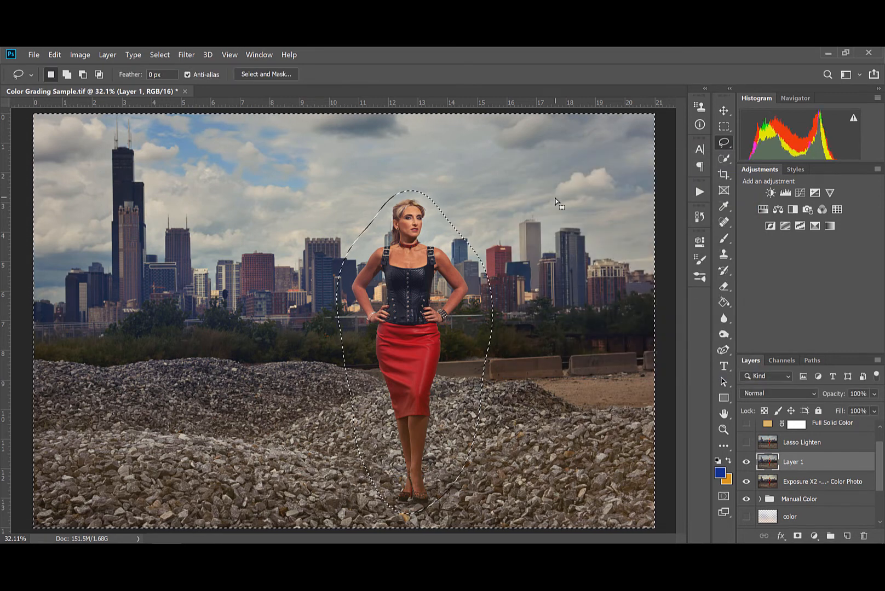
{"action": "key", "text": "ctrl+d"}
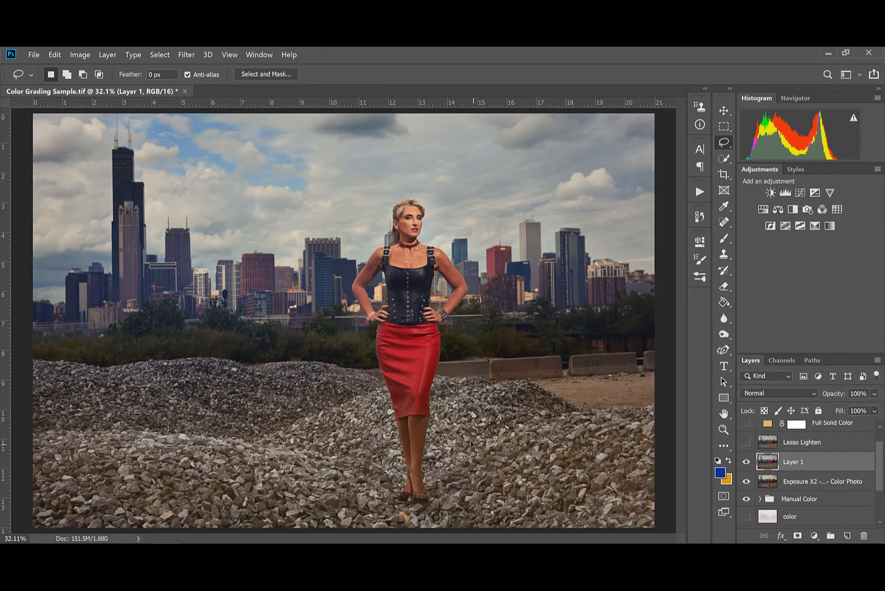
Compare the image with and without Layer 1, and leave that layer hidden.
{"action": "left_click", "coordinate": [746, 463]}
{"action": "left_click", "coordinate": [746, 463]}
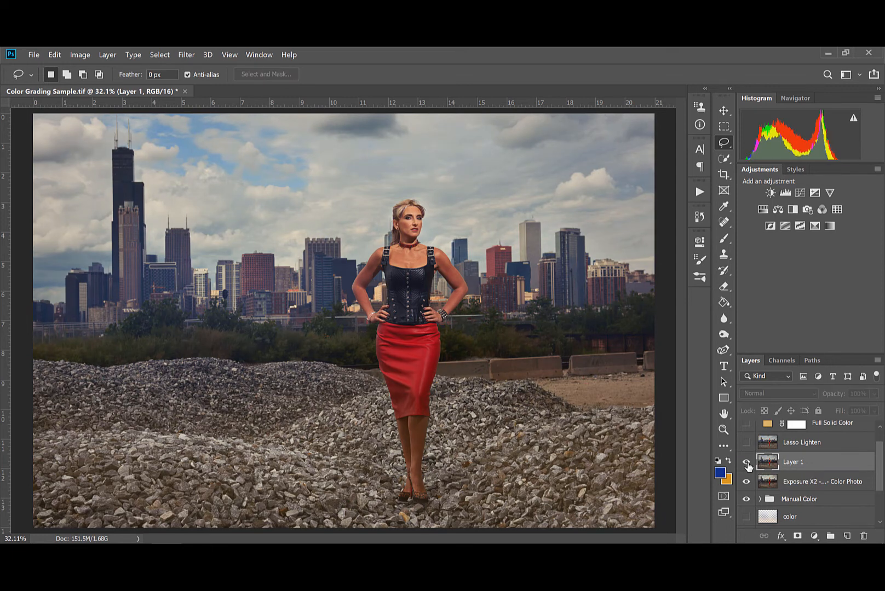
{"action": "left_click", "coordinate": [746, 463]}
{"action": "left_click", "coordinate": [746, 463]}
{"action": "left_click", "coordinate": [746, 463]}
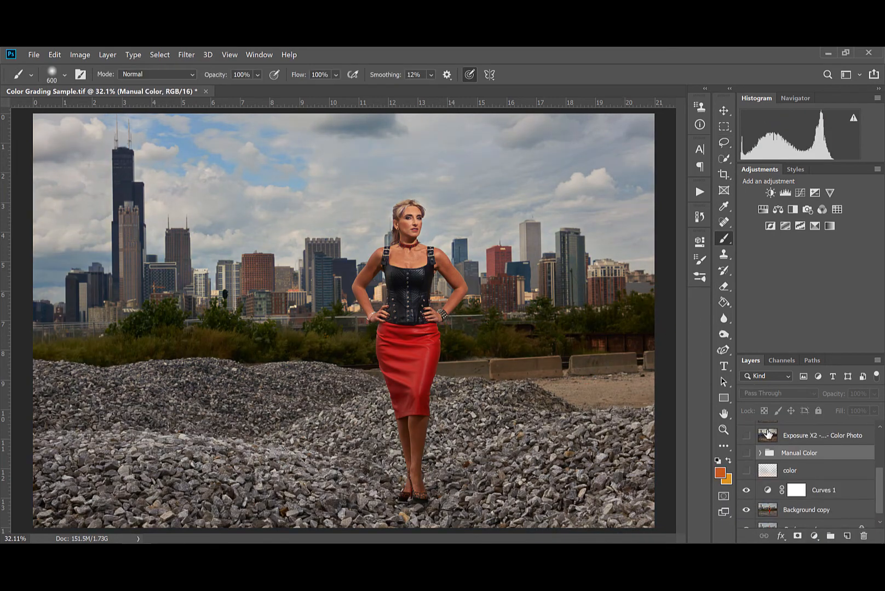
Compare the image with and without the Manual Color group, and leave the group hidden.
{"action": "left_click", "coordinate": [746, 453]}
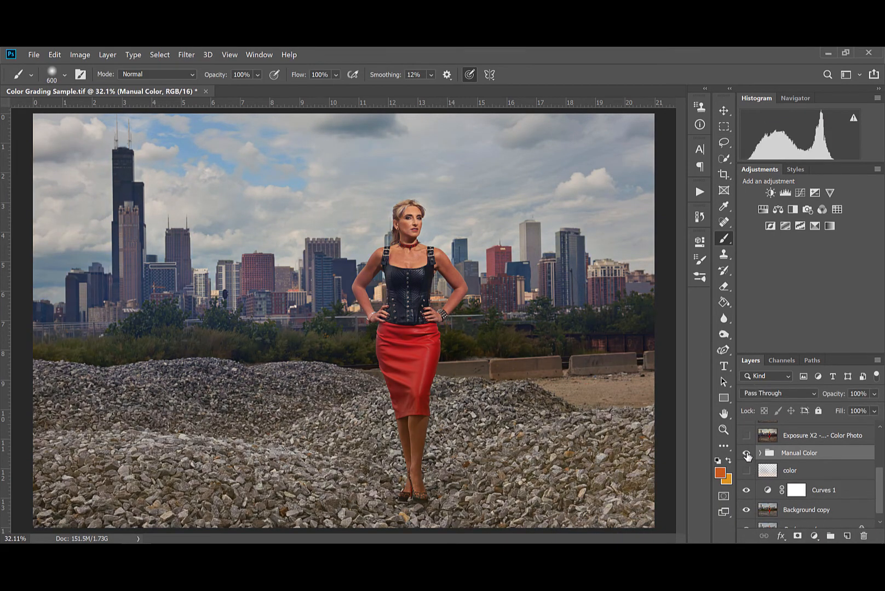
{"action": "left_click", "coordinate": [746, 453]}
{"action": "left_click", "coordinate": [746, 455]}
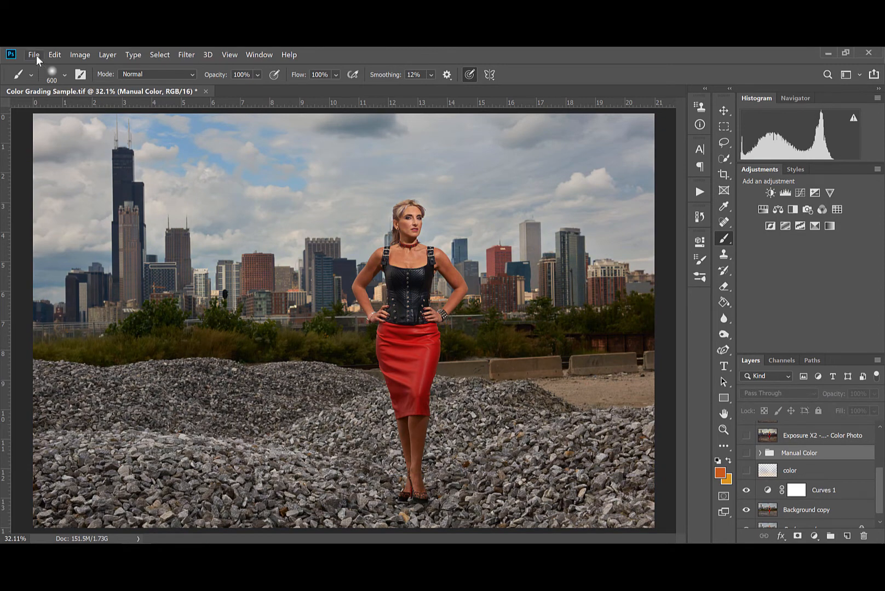
Place Bokeh02.jpg from the !BOKEH folder of Textures Pack 1 as an embedded layer above the Manual Color group.
{"action": "left_click", "coordinate": [34, 55]}
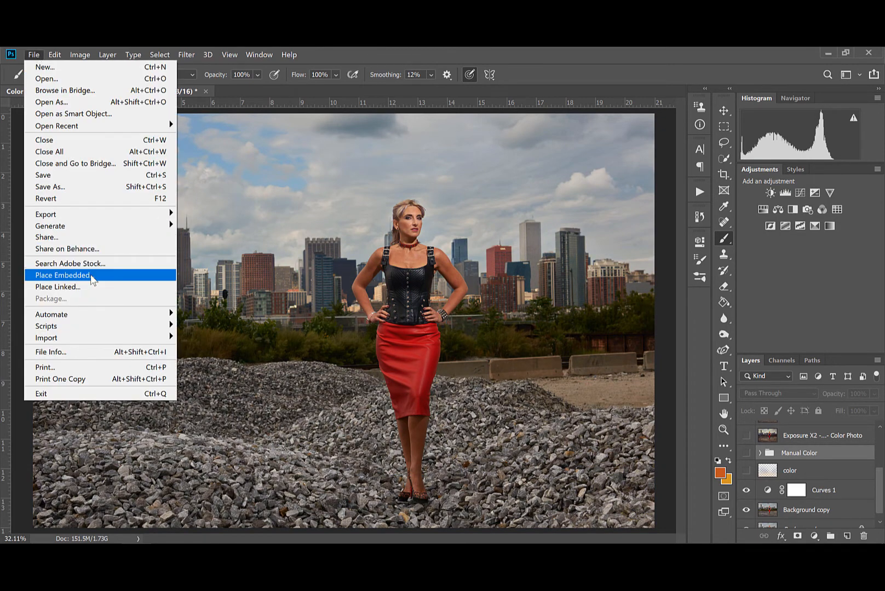
{"action": "left_click", "coordinate": [63, 276]}
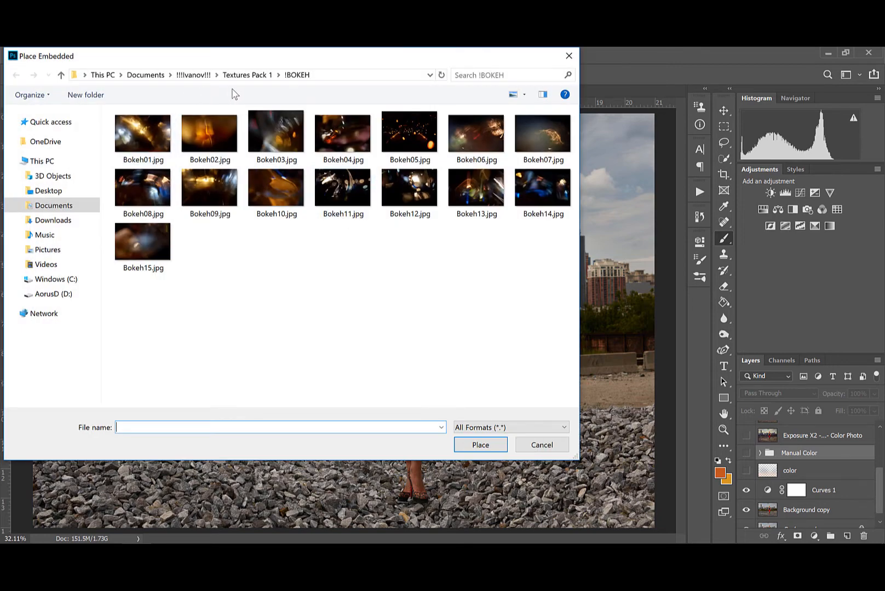
{"action": "left_click", "coordinate": [247, 75]}
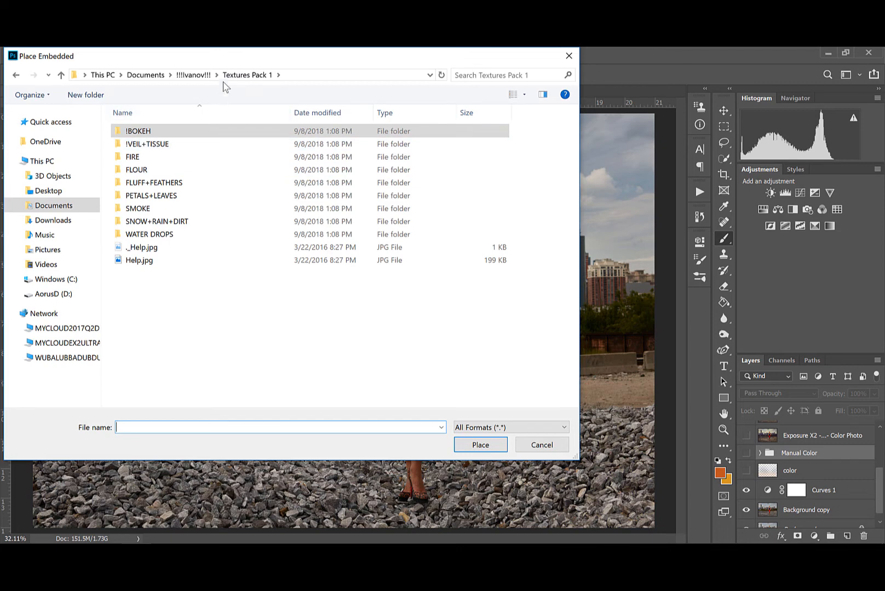
{"action": "double_click", "coordinate": [162, 133]}
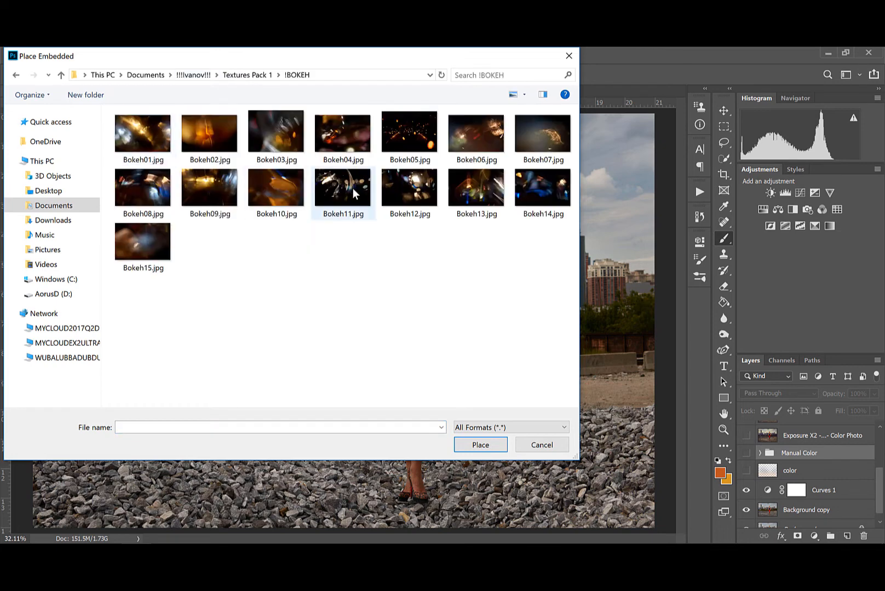
{"action": "double_click", "coordinate": [226, 132]}
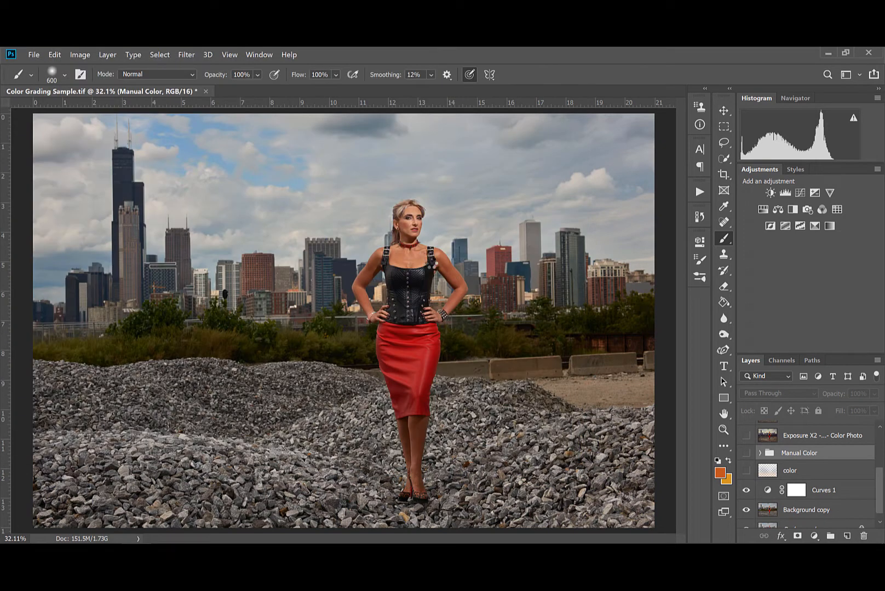
{"action": "key", "text": "Return"}
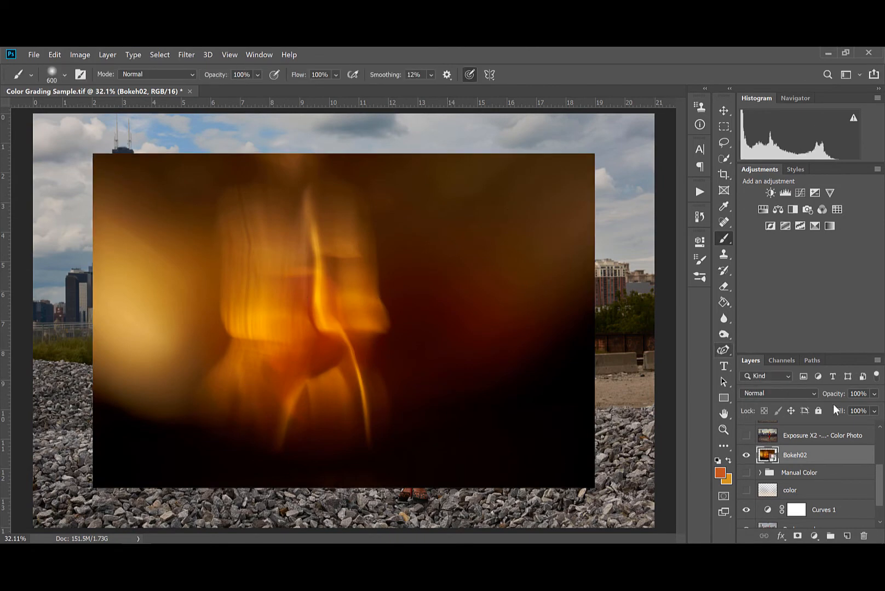
Set the Bokeh02 layer's blend mode to Lighten and shift it up and left over the photo's left edge.
{"action": "left_click", "coordinate": [810, 393]}
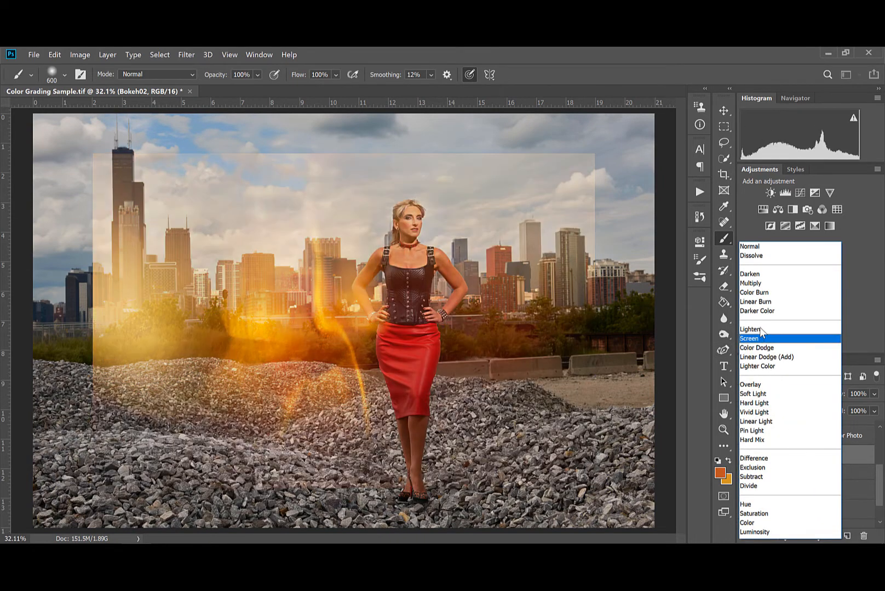
{"action": "left_click", "coordinate": [760, 329]}
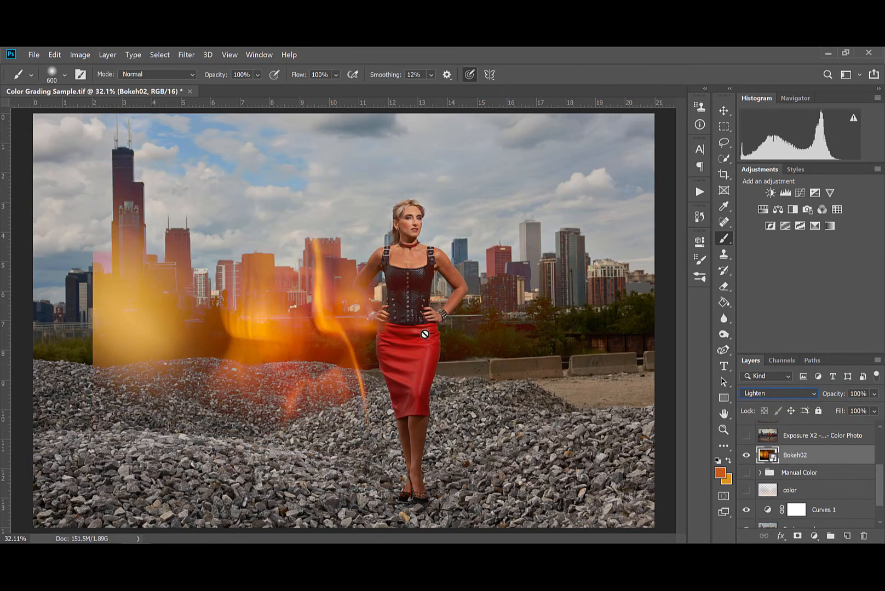
{"action": "key", "text": "v"}
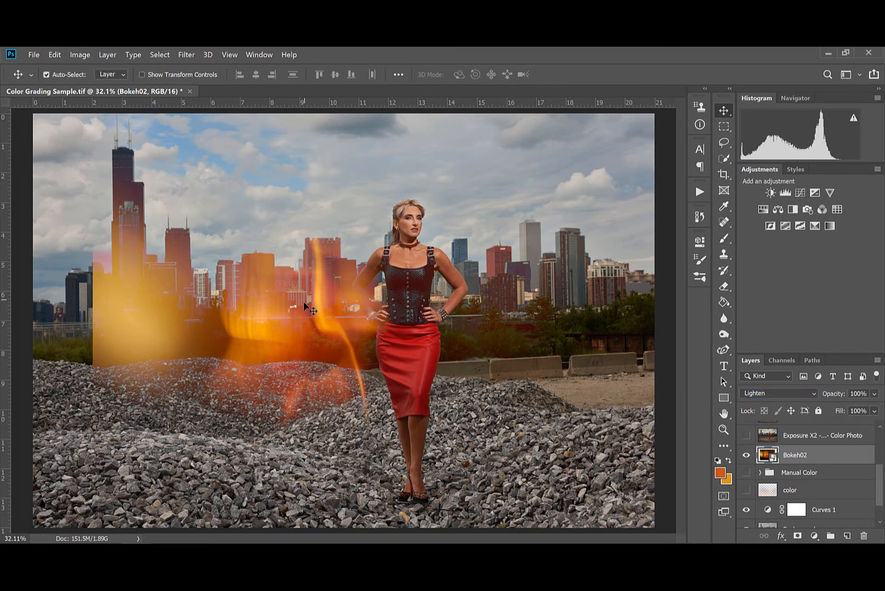
{"action": "left_click_drag", "start_coordinate": [299, 312], "coordinate": [246, 293]}
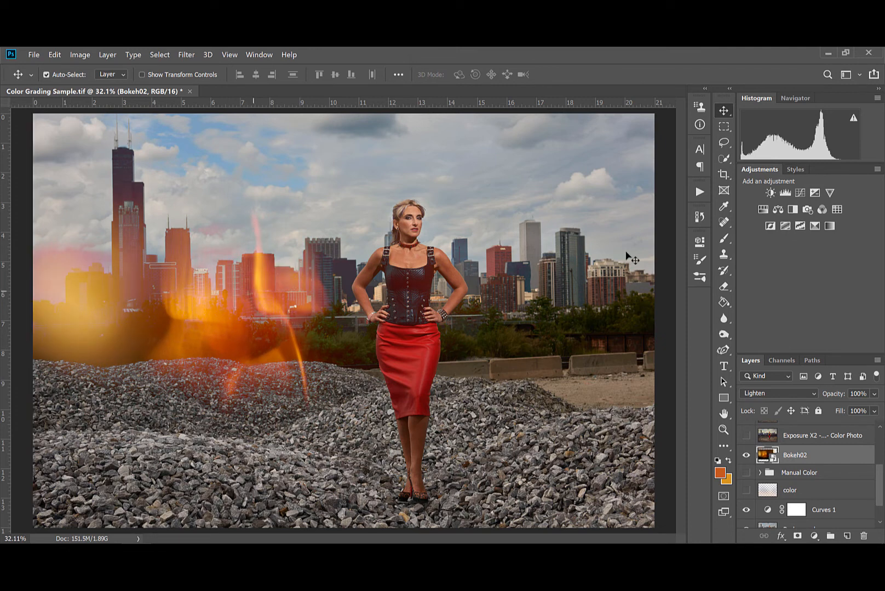
Reduce the Bokeh02 layer's opacity to 65% and apply a Gaussian Blur with a 420-pixel radius.
{"action": "left_click", "coordinate": [874, 393]}
{"action": "left_click_drag", "start_coordinate": [876, 408], "coordinate": [855, 408]}
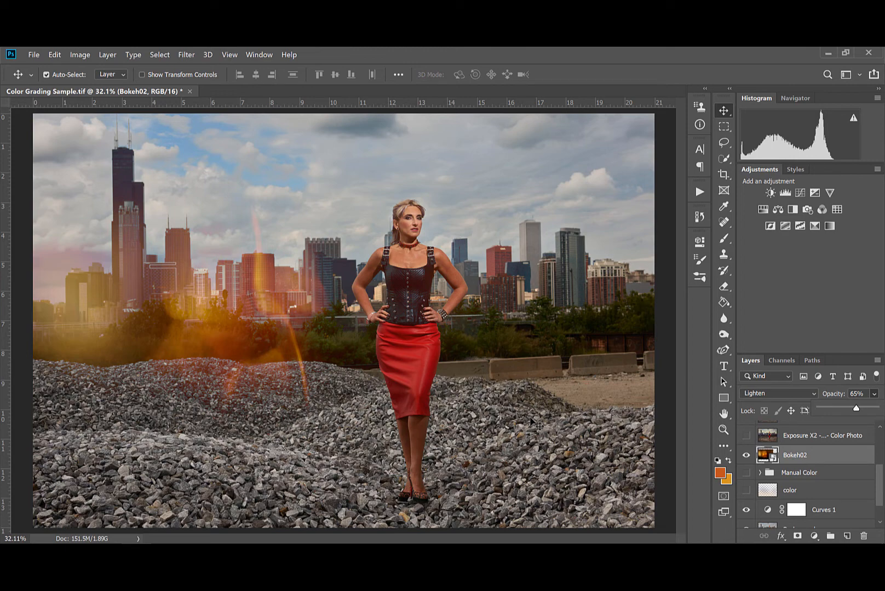
{"action": "key", "text": "ctrl+alt+f"}
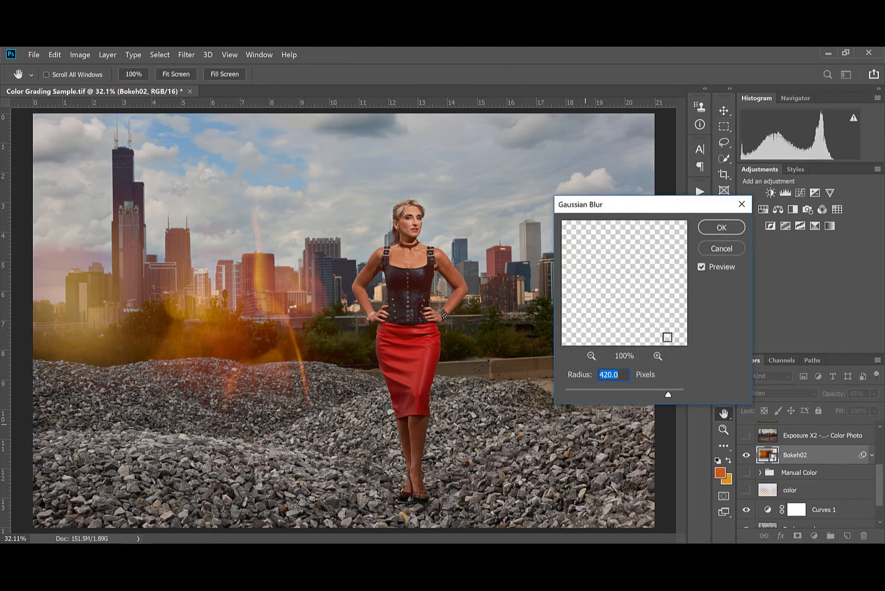
{"action": "key", "text": "Return"}
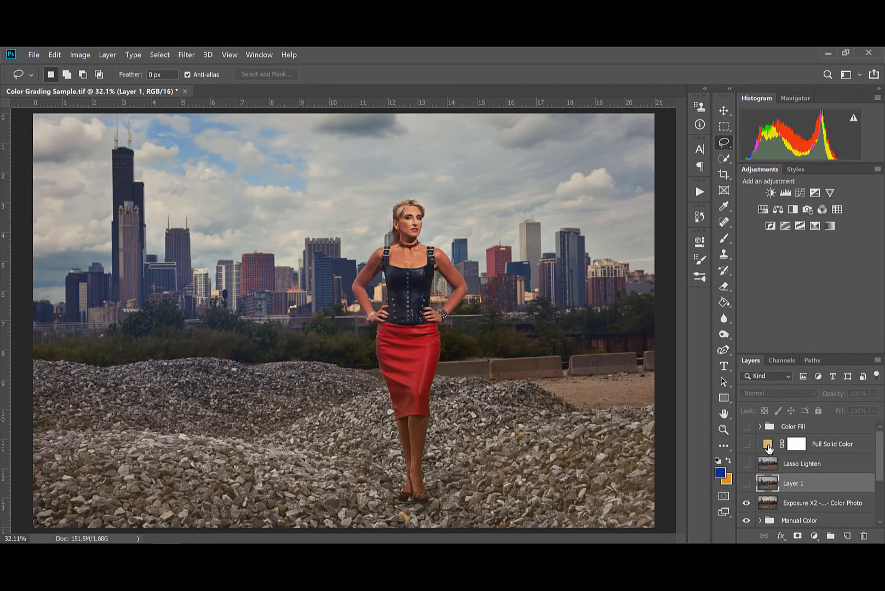
Add a Solid Color fill layer in brown-orange #8b4c14 directly above Layer 1.
{"action": "left_click", "coordinate": [814, 536]}
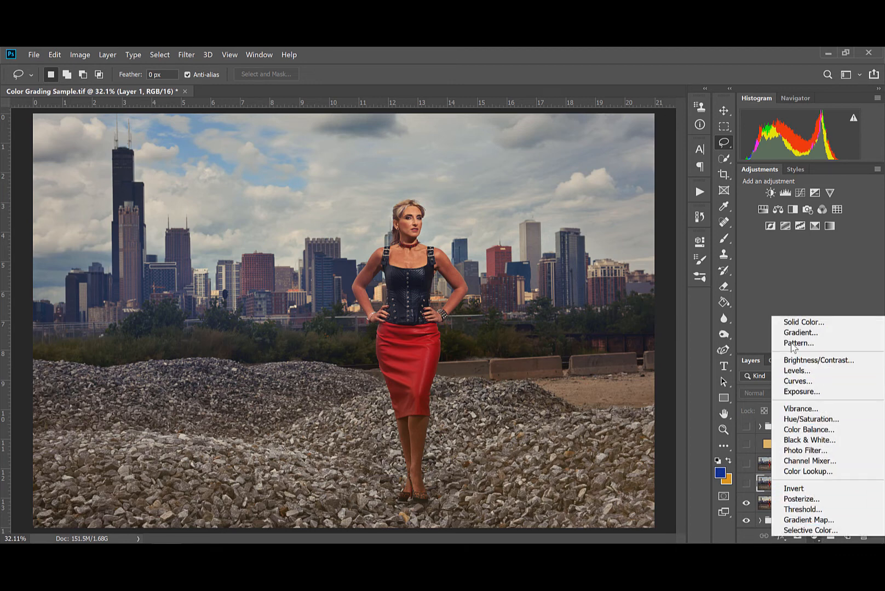
{"action": "left_click", "coordinate": [793, 322]}
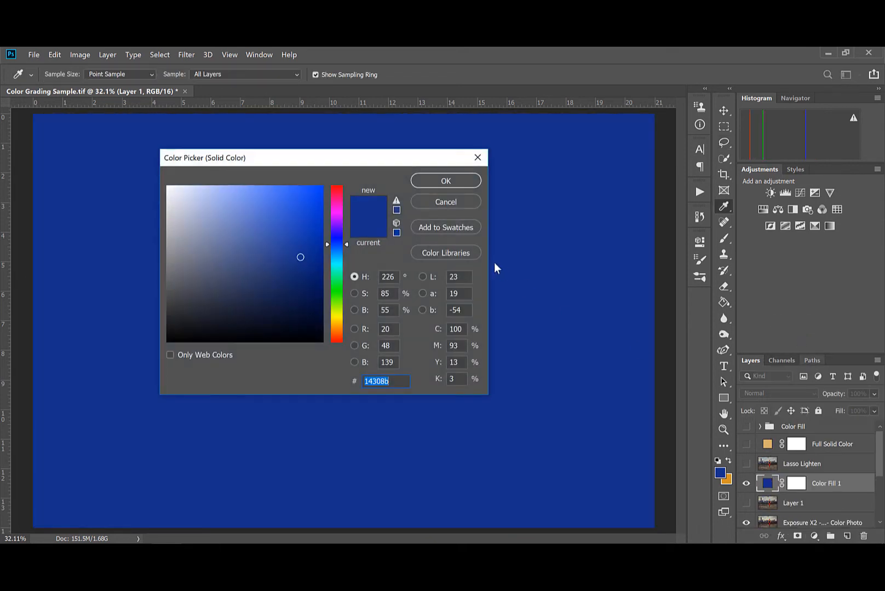
{"action": "left_click", "coordinate": [339, 329]}
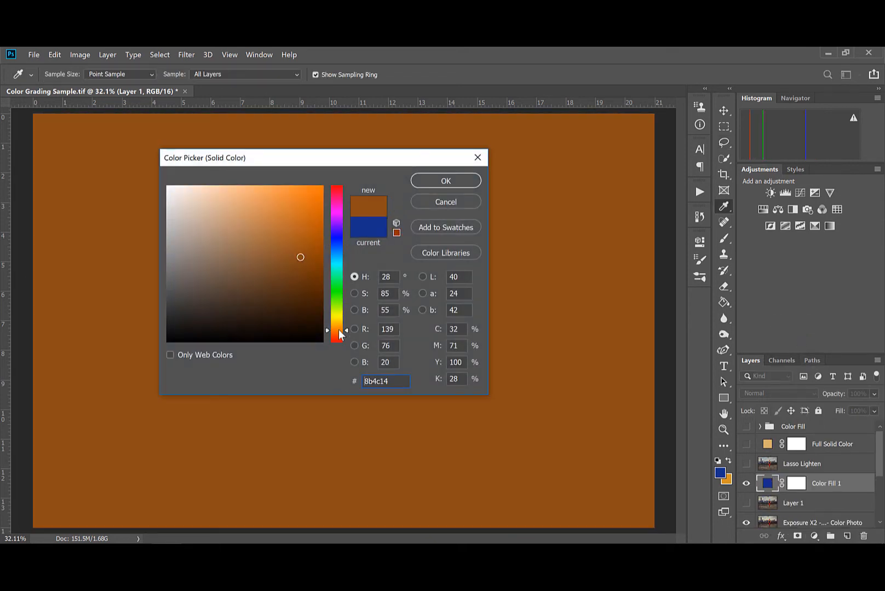
{"action": "left_click", "coordinate": [446, 180]}
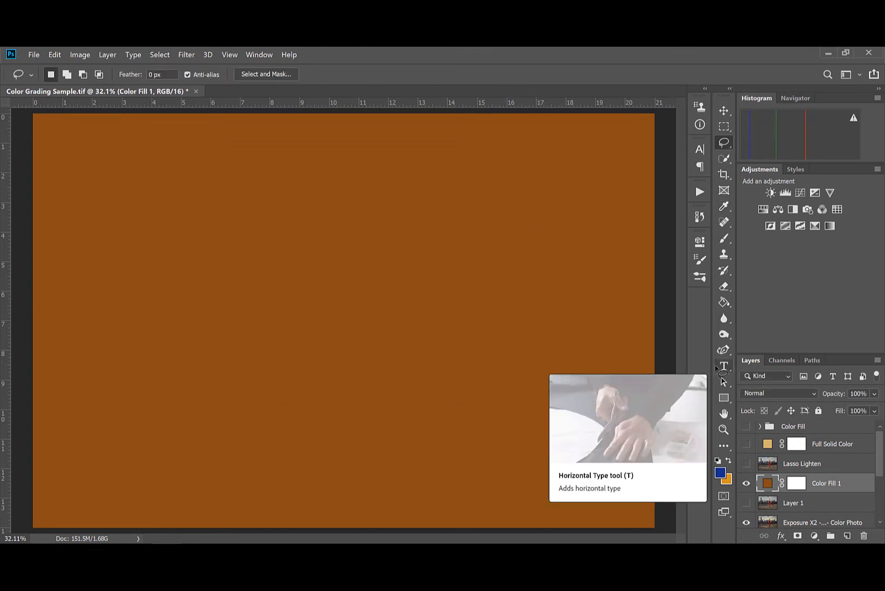
Try the brown fill in Lighten, Color Dodge, Lighter Color and Soft Light, and settle on the Hard Light blend mode.
{"action": "left_click", "coordinate": [790, 395]}
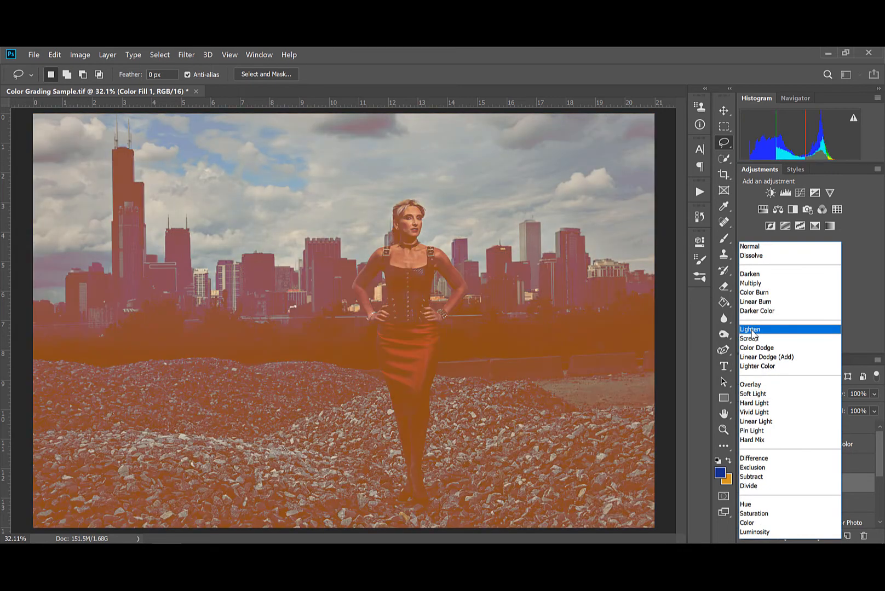
{"action": "left_click", "coordinate": [751, 329]}
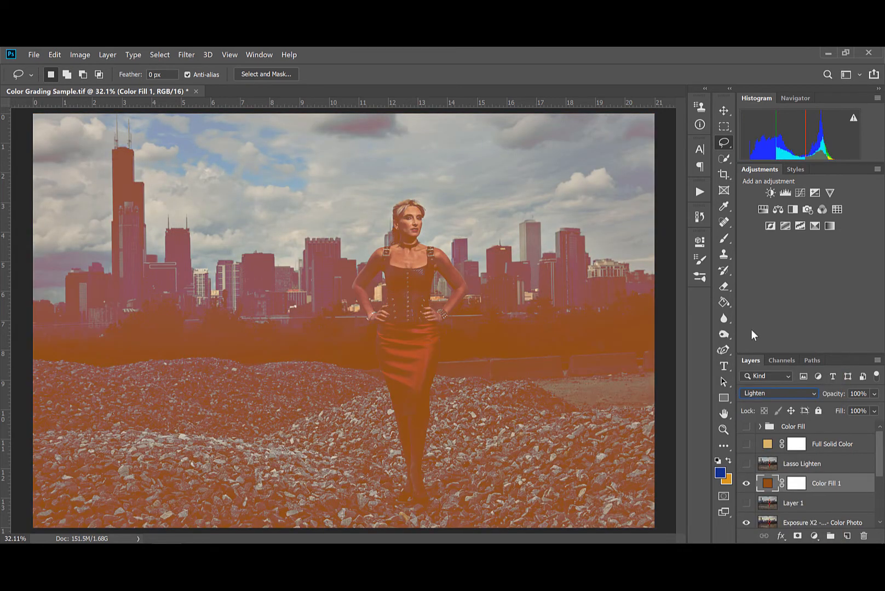
{"action": "key", "text": "Down"}
{"action": "key", "text": "Down"}
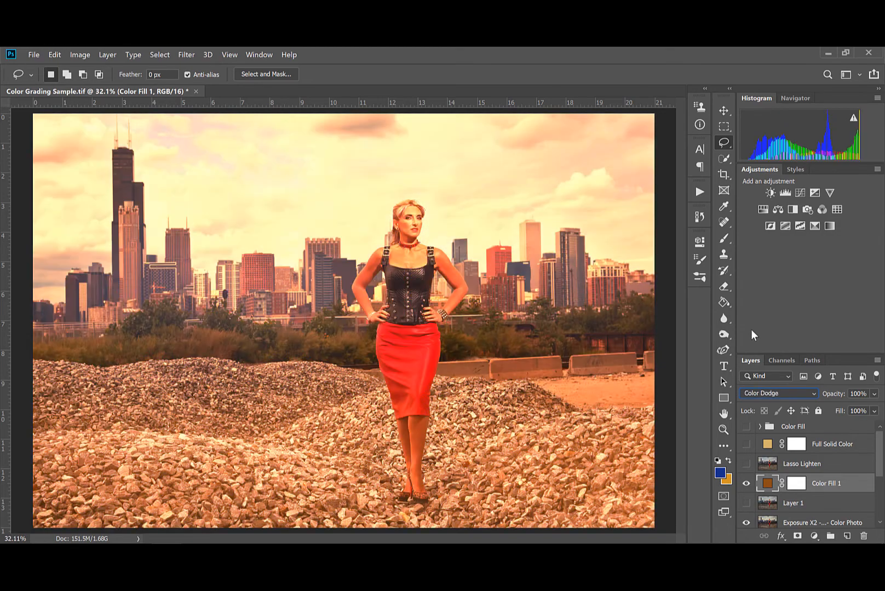
{"action": "key", "text": "Down"}
{"action": "key", "text": "Down"}
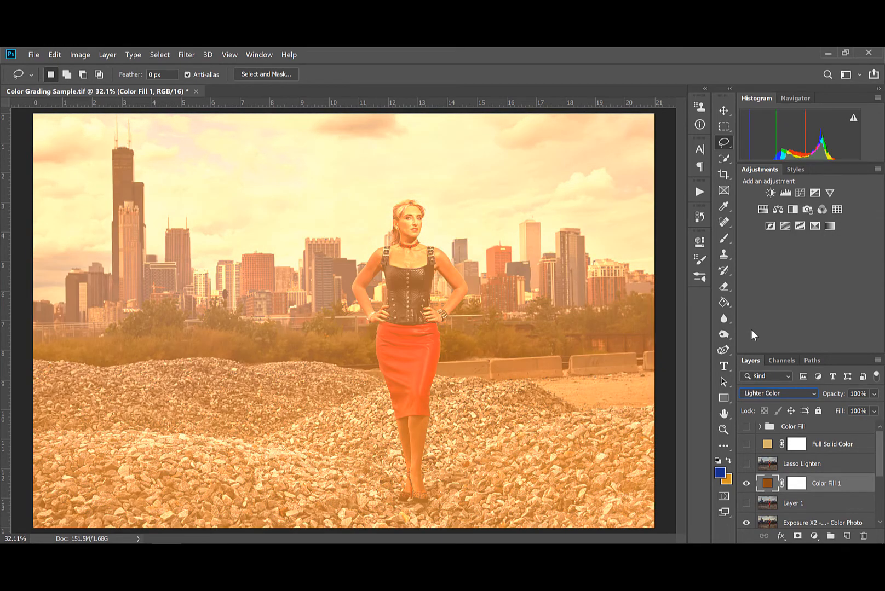
{"action": "key", "text": "Down"}
{"action": "key", "text": "Down"}
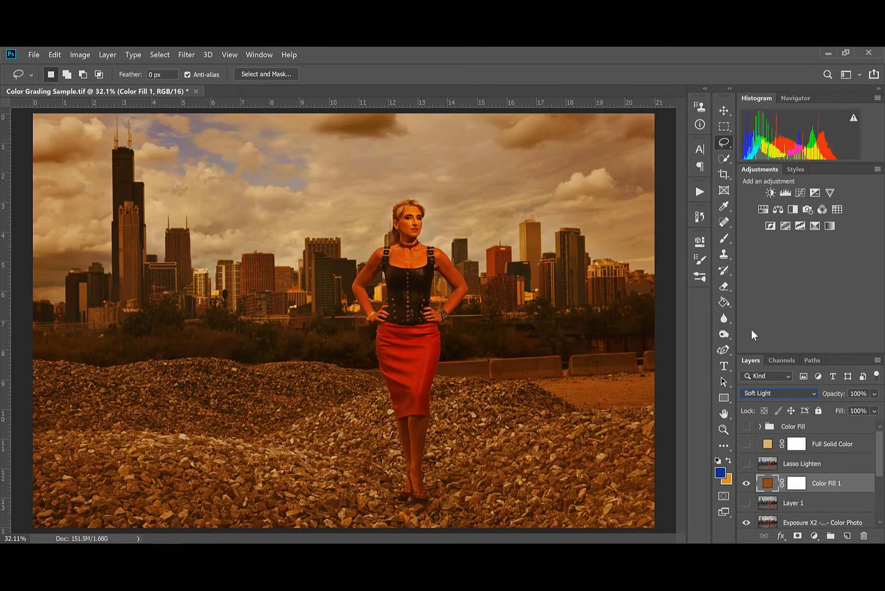
{"action": "key", "text": "Down"}
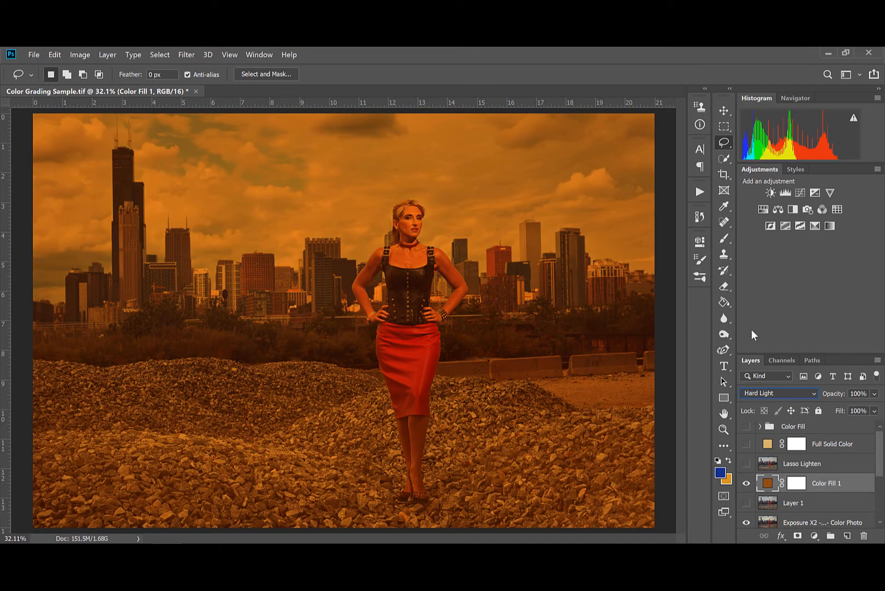
Limit the brown fill to darker tones by splitting its Blend If underlying-layer white point to 33 / 166.
{"action": "double_click", "coordinate": [854, 486]}
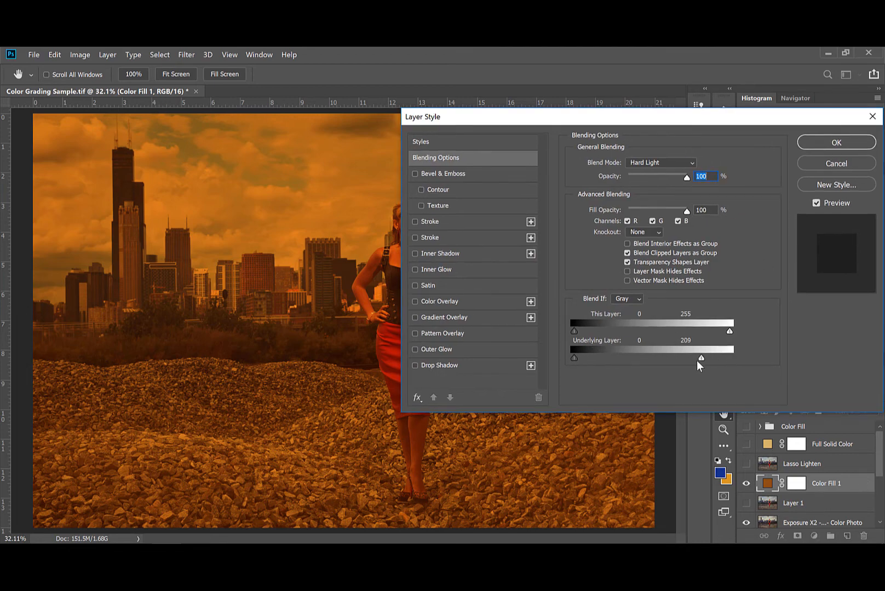
{"action": "left_click_drag", "start_coordinate": [695, 360], "coordinate": [743, 379]}
{"action": "left_click_drag", "start_coordinate": [578, 121], "coordinate": [583, 300]}
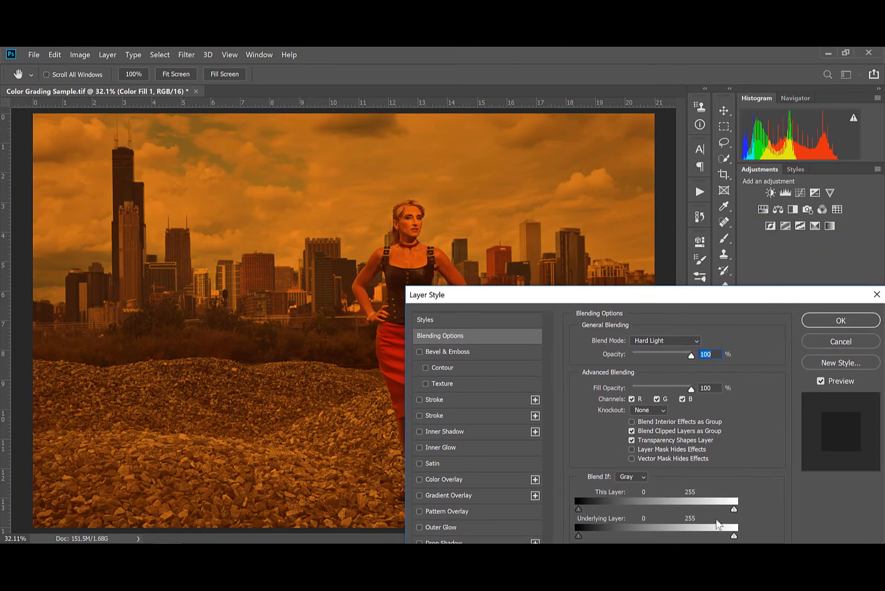
{"action": "left_click_drag", "start_coordinate": [700, 531], "coordinate": [739, 541]}
{"action": "key", "text": "alt"}
{"action": "left_click_drag", "start_coordinate": [734, 535], "coordinate": [599, 534]}
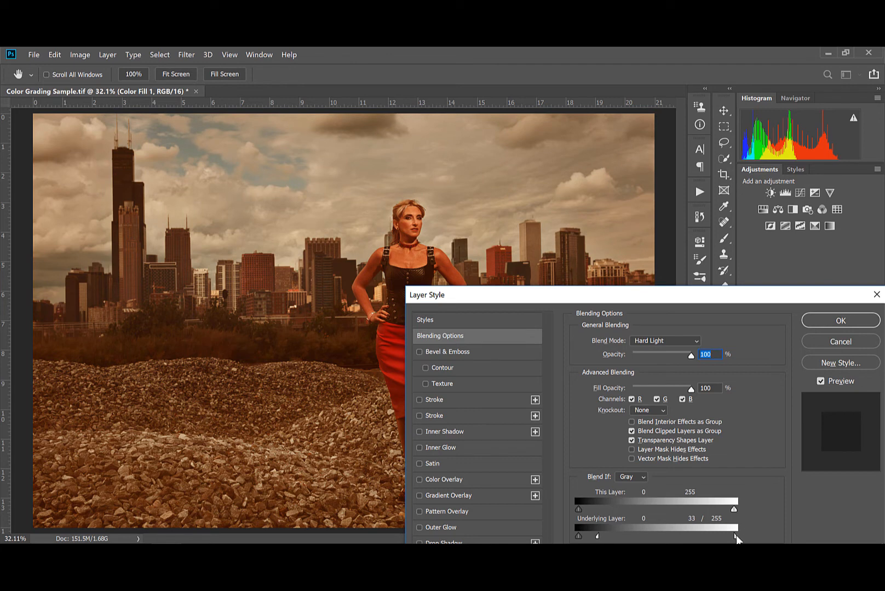
{"action": "left_click_drag", "start_coordinate": [735, 536], "coordinate": [680, 536]}
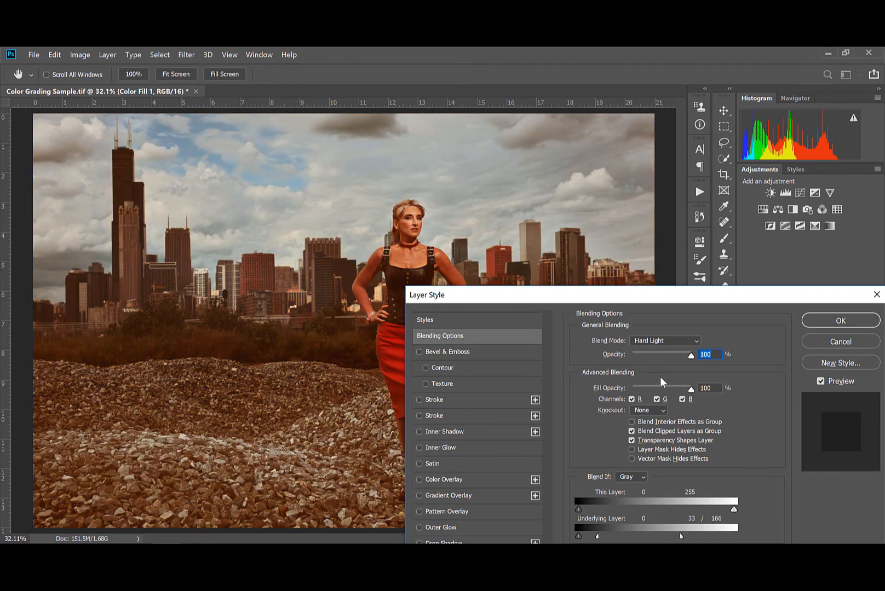
{"action": "left_click_drag", "start_coordinate": [586, 291], "coordinate": [537, 218]}
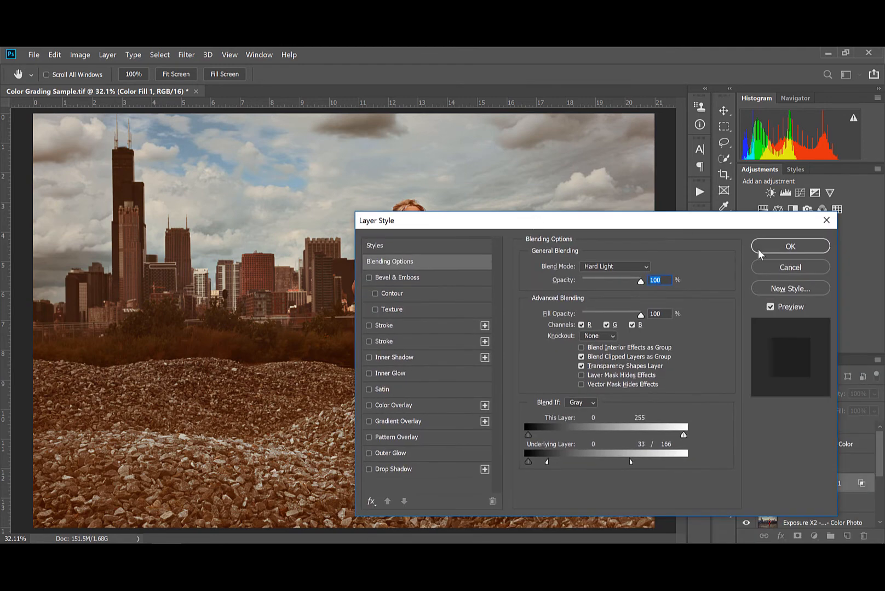
{"action": "left_click", "coordinate": [787, 246]}
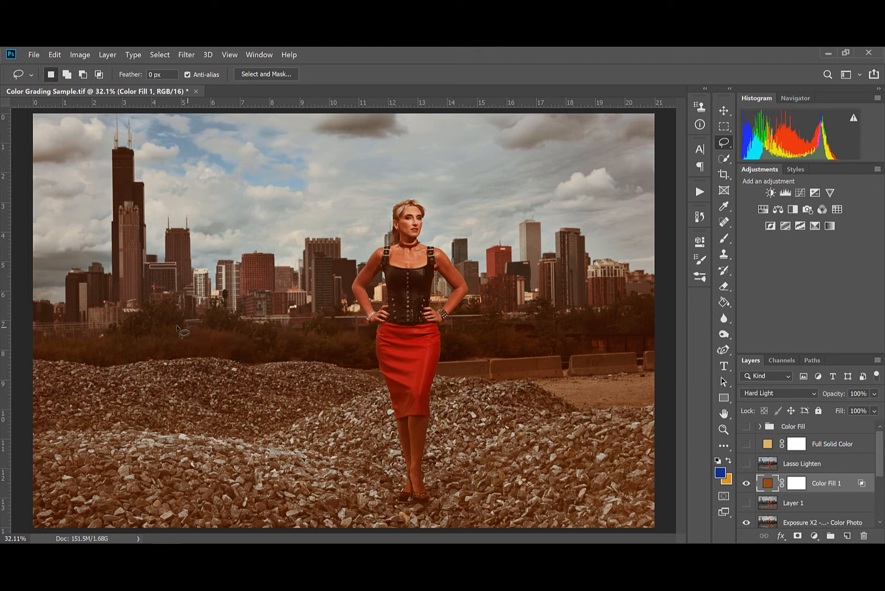
Sample the woman's skin tone, preview the brown fill at a lower opacity, and return it to 100%.
{"action": "key", "text": "b"}
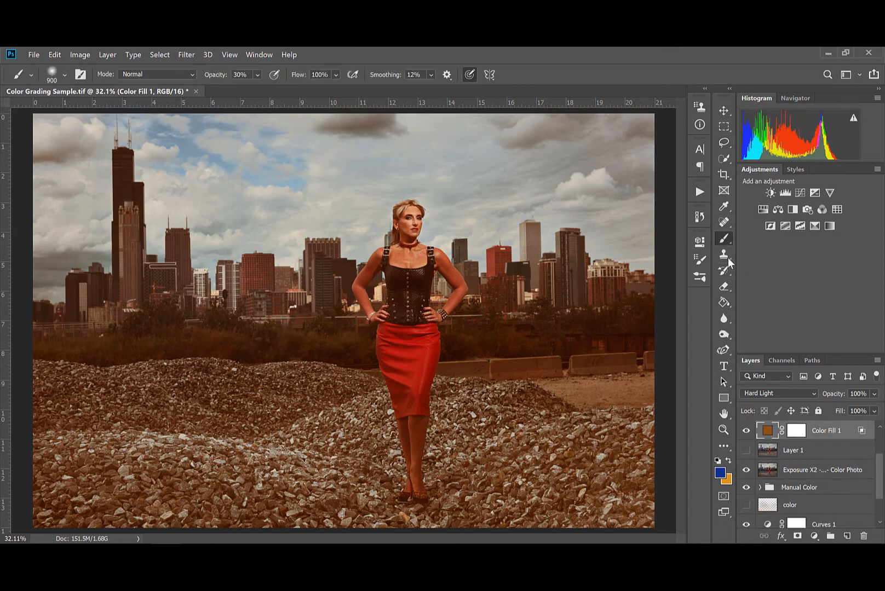
{"action": "key", "text": "i"}
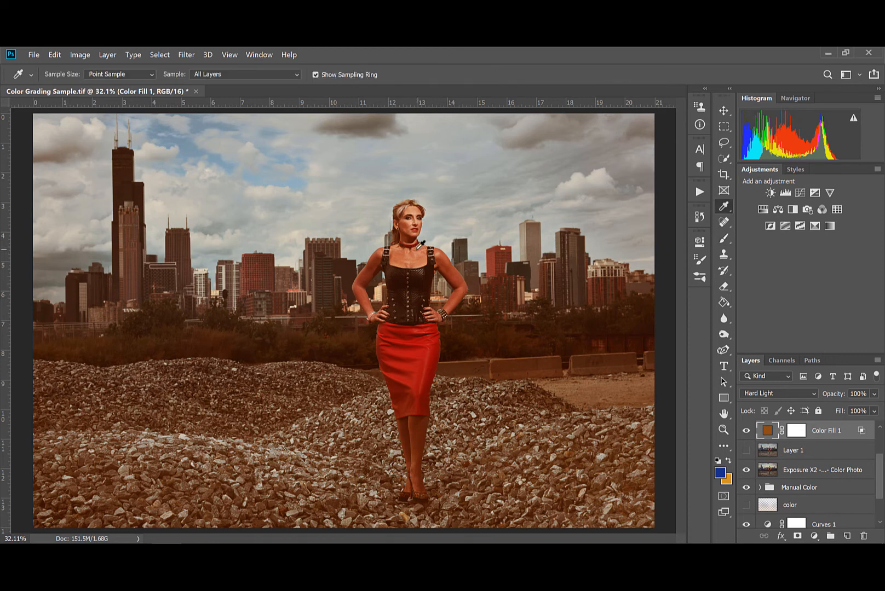
{"action": "mouse_move", "coordinate": [416, 249]}
{"action": "left_mouse_down"}
{"action": "mouse_move", "coordinate": [406, 252]}
{"action": "mouse_move", "coordinate": [415, 258]}
{"action": "mouse_move", "coordinate": [397, 255]}
{"action": "left_mouse_up"}
{"action": "left_click", "coordinate": [873, 394]}
{"action": "left_click_drag", "start_coordinate": [876, 408], "coordinate": [843, 408]}
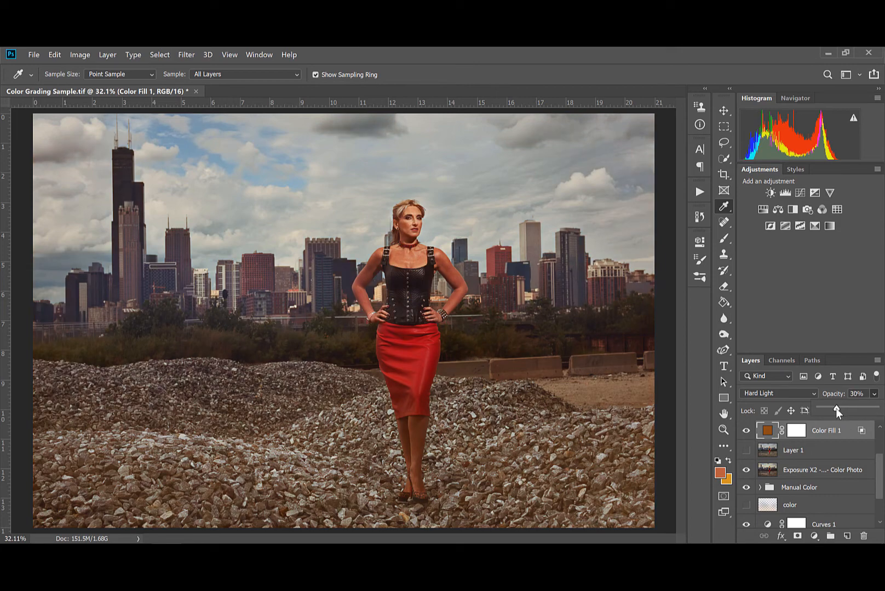
{"action": "left_click_drag", "start_coordinate": [871, 412], "coordinate": [878, 412]}
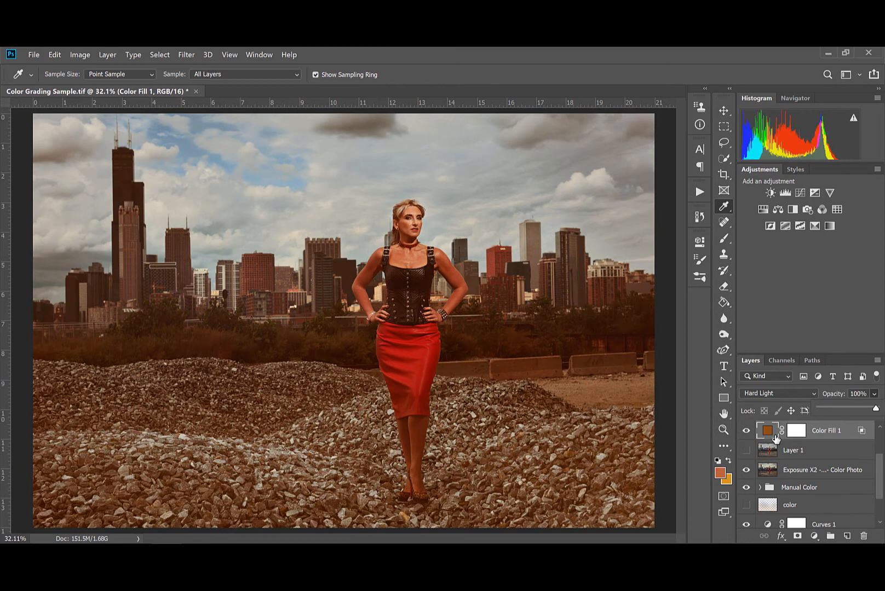
Mask the brown fill off the woman's body with a black brush, raising the brush opacity from 30% to 100%.
{"action": "left_click", "coordinate": [798, 434]}
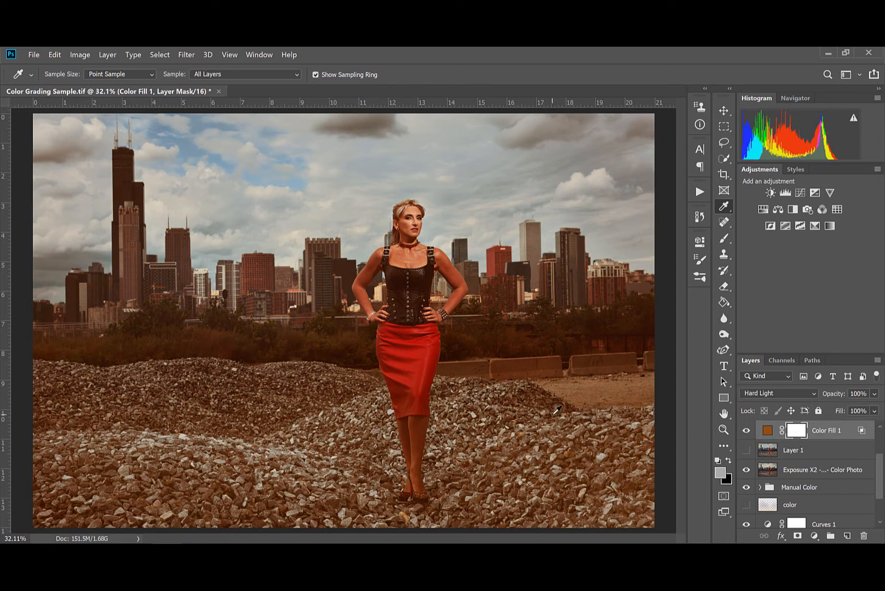
{"action": "key", "text": "b"}
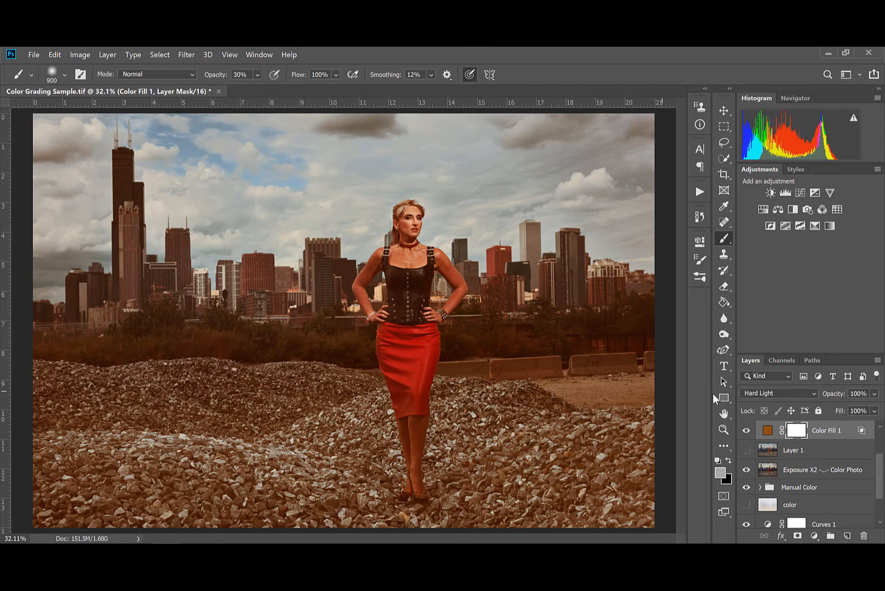
{"action": "left_click", "coordinate": [728, 461]}
{"action": "left_click_drag", "start_coordinate": [410, 313], "coordinate": [408, 273]}
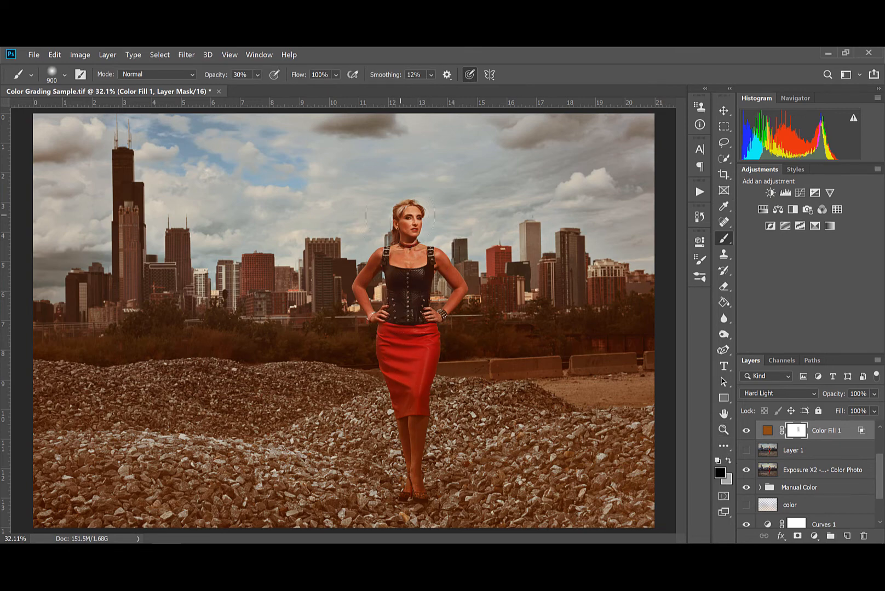
{"action": "left_click", "coordinate": [256, 75]}
{"action": "left_click_drag", "start_coordinate": [268, 88], "coordinate": [348, 91]}
{"action": "left_click", "coordinate": [412, 258]}
{"action": "left_click_drag", "start_coordinate": [413, 266], "coordinate": [427, 468]}
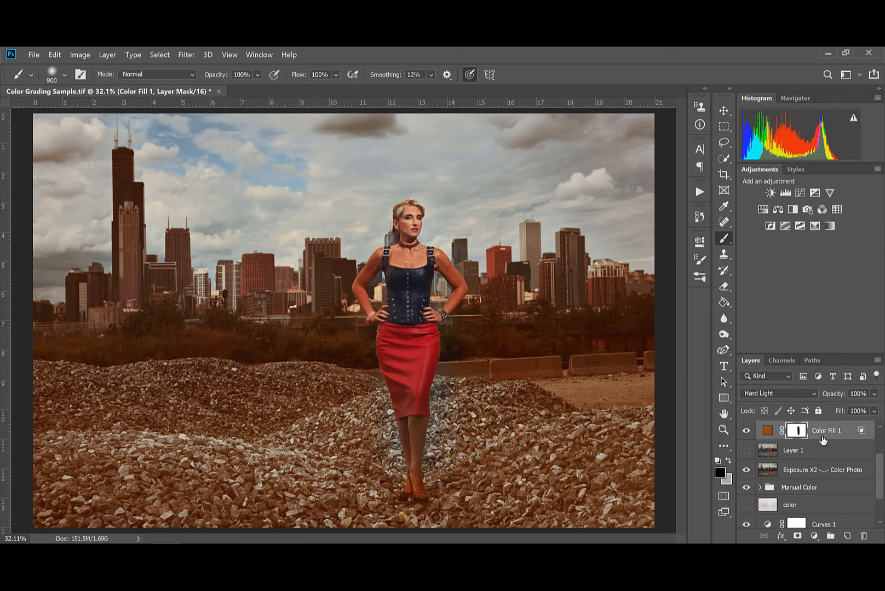
Duplicate the masked brown fill, invert the copy's mask so it tints only the woman, and reduce the copy's opacity.
{"action": "key", "text": "ctrl+j"}
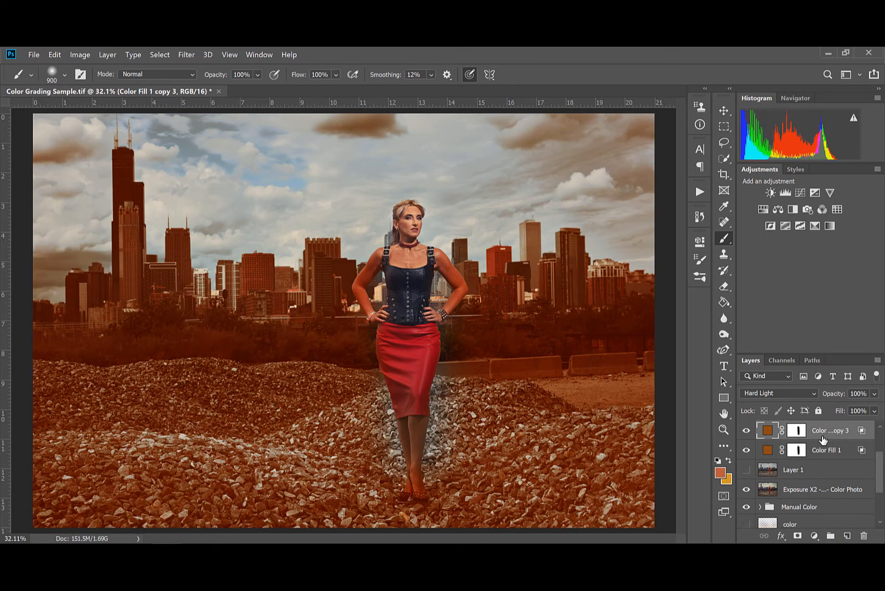
{"action": "left_click", "coordinate": [799, 432]}
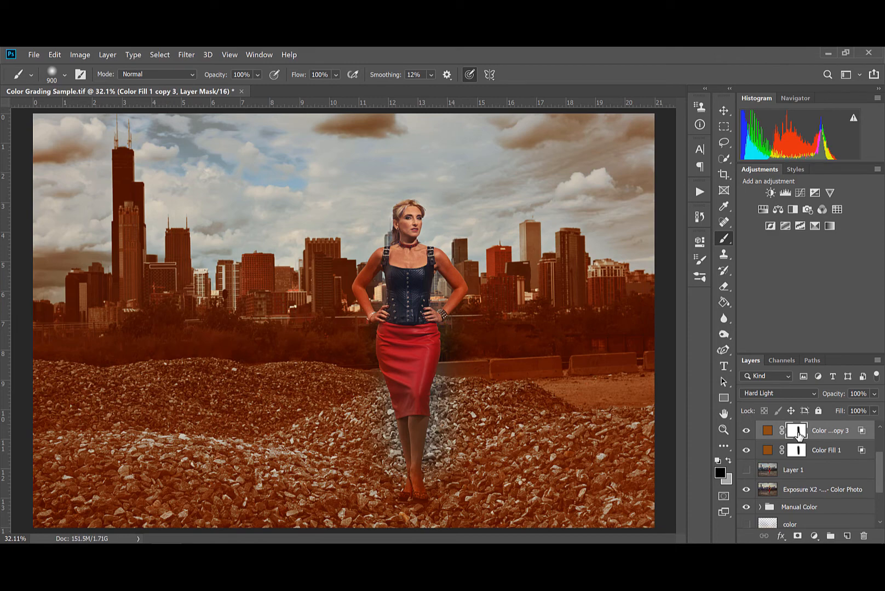
{"action": "key", "text": "ctrl+i"}
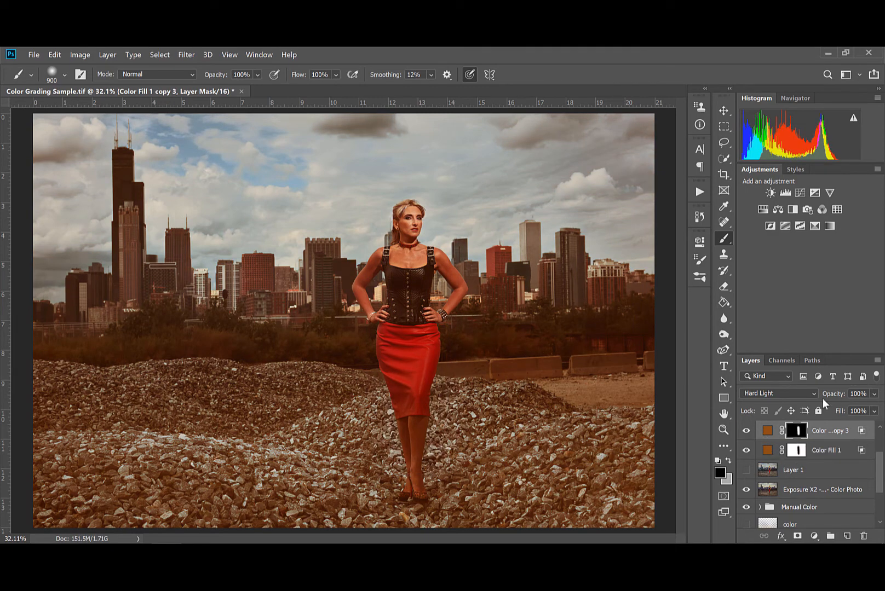
{"action": "left_click", "coordinate": [874, 394]}
{"action": "left_click_drag", "start_coordinate": [876, 408], "coordinate": [852, 416]}
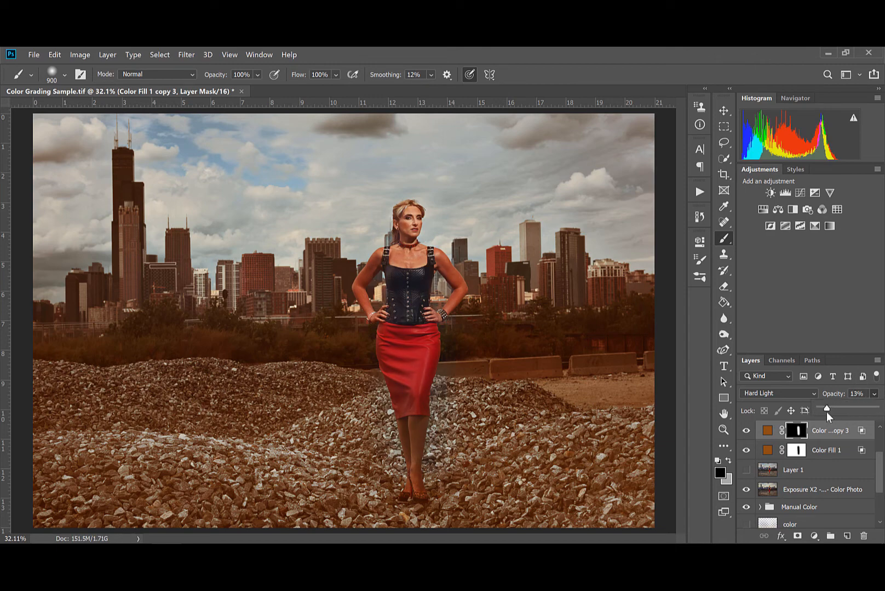
{"action": "left_click_drag", "start_coordinate": [838, 413], "coordinate": [838, 413]}
Duplicate the Color Fill 1 layer and leave only this new copy visible among the brown fills.
{"action": "key", "text": "i"}
{"action": "left_click", "coordinate": [390, 446]}
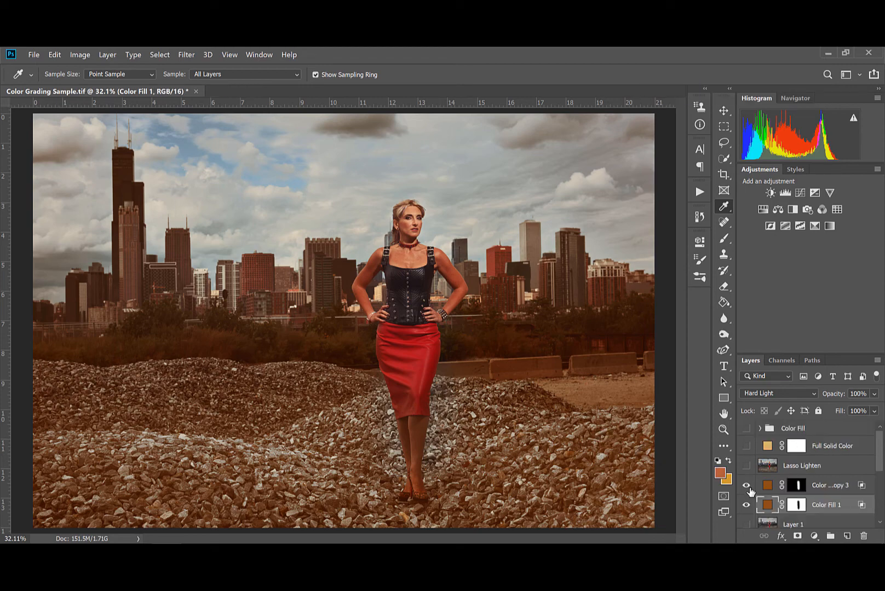
{"action": "left_click", "coordinate": [746, 486]}
{"action": "key", "text": "ctrl+j"}
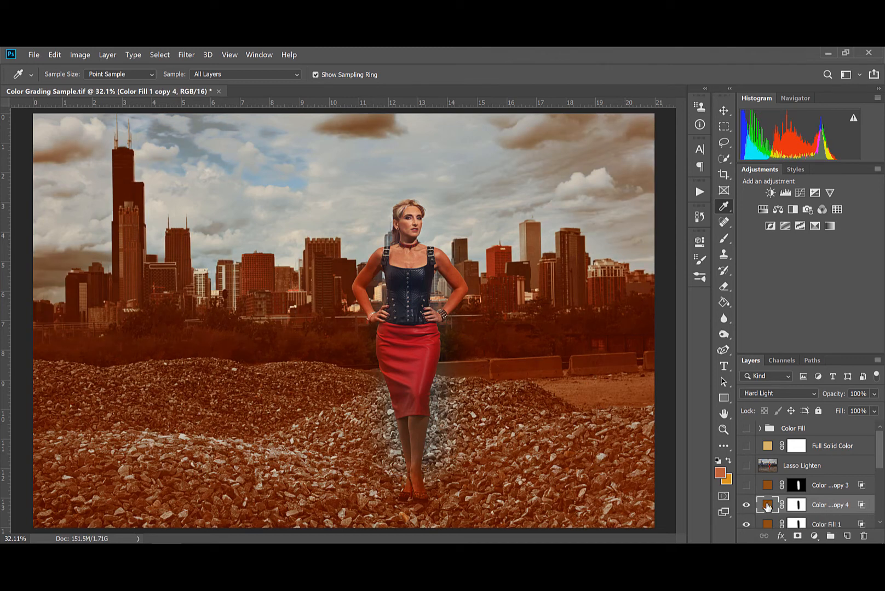
{"action": "left_click", "coordinate": [746, 524]}
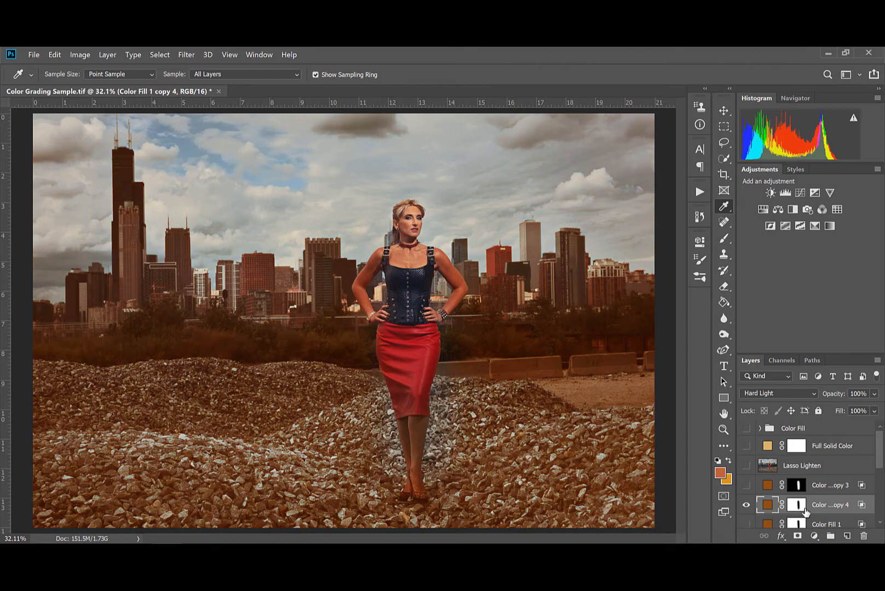
Open the new fill copy's color and copy its hex code 8b4c14.
{"action": "double_click", "coordinate": [767, 504]}
{"action": "left_click", "coordinate": [397, 380]}
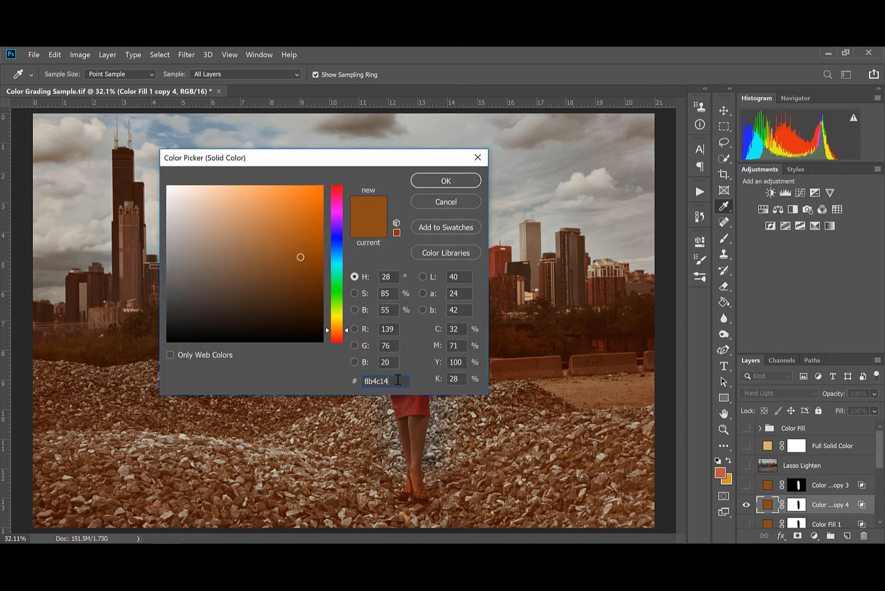
{"action": "left_click_drag", "start_coordinate": [396, 381], "coordinate": [361, 382]}
{"action": "left_click_drag", "start_coordinate": [398, 383], "coordinate": [331, 378]}
{"action": "key", "text": "ctrl+c"}
Switch to the Adobe Color wheel in the browser and set the color harmony to Complementary.
{"action": "key", "text": "alt+Tab"}
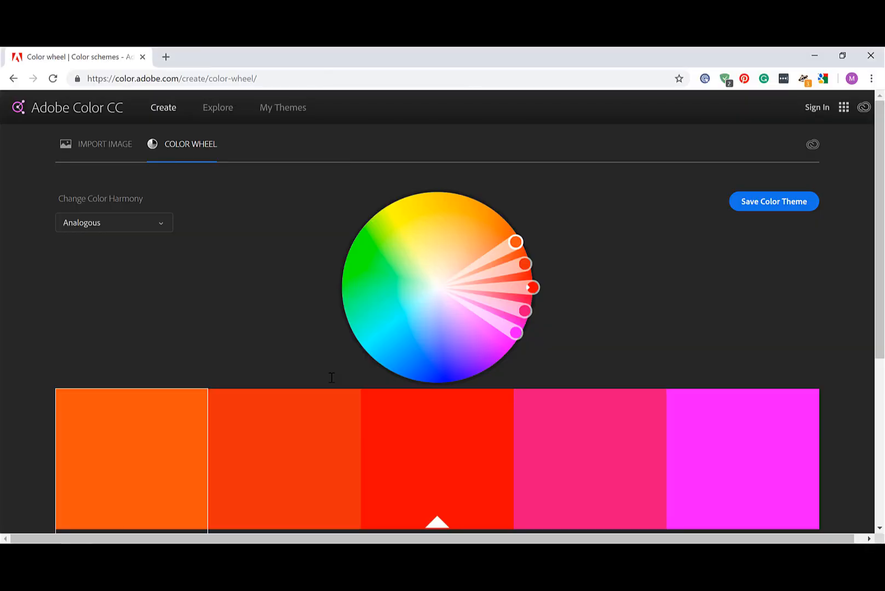
{"action": "scroll", "coordinate": [234, 290], "scroll_direction": "down", "scroll_amount": 1}
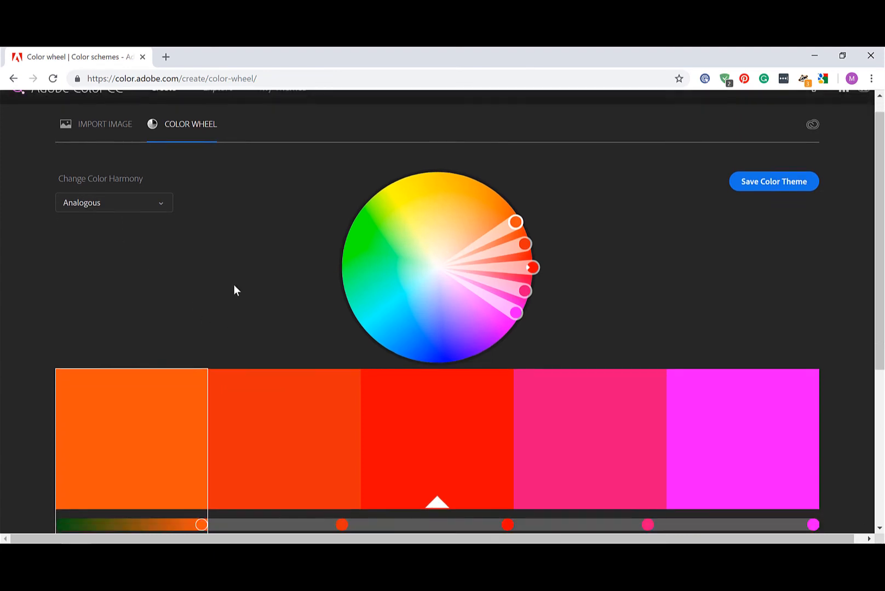
{"action": "left_click", "coordinate": [163, 200]}
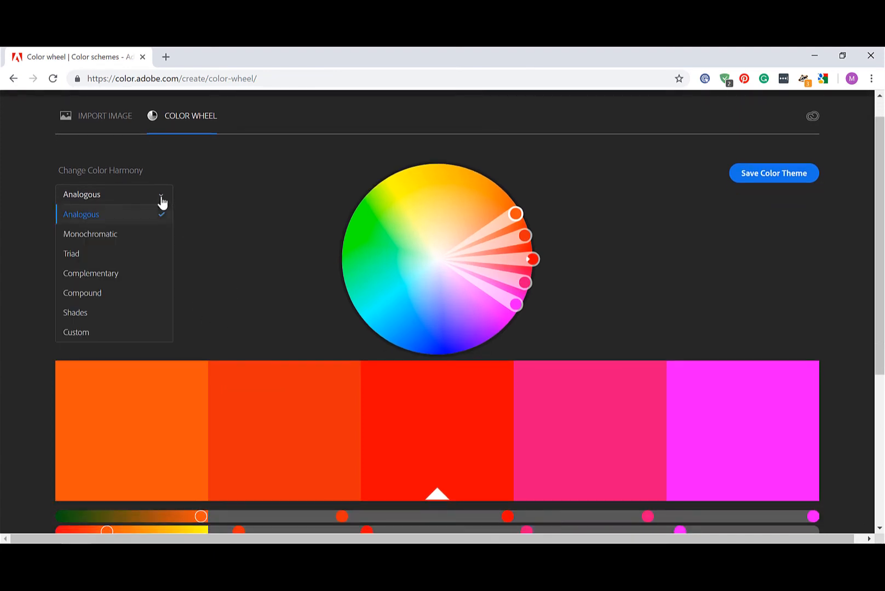
{"action": "left_click", "coordinate": [114, 274]}
{"action": "scroll", "coordinate": [254, 263], "scroll_direction": "down", "scroll_amount": 3}
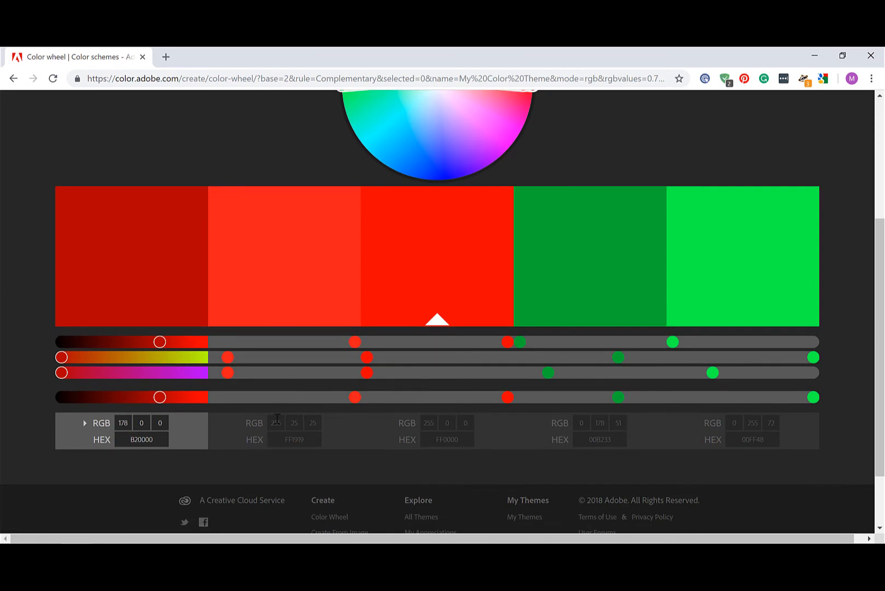
Set the first swatch of the complementary theme to the copied hex code 8B4C14.
{"action": "left_click", "coordinate": [154, 441]}
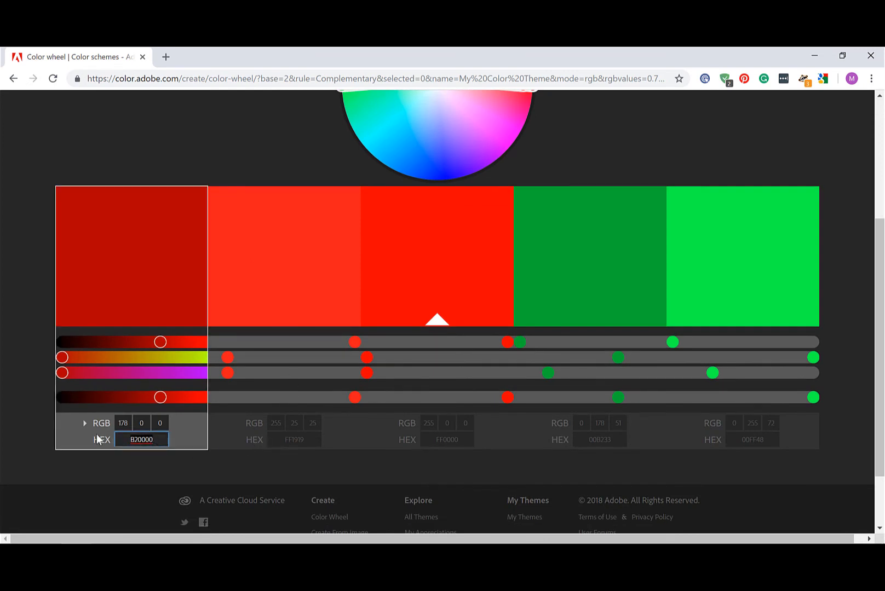
{"action": "key", "text": "ctrl+a"}
{"action": "key", "text": "ctrl+v"}
{"action": "key", "text": "Tab"}
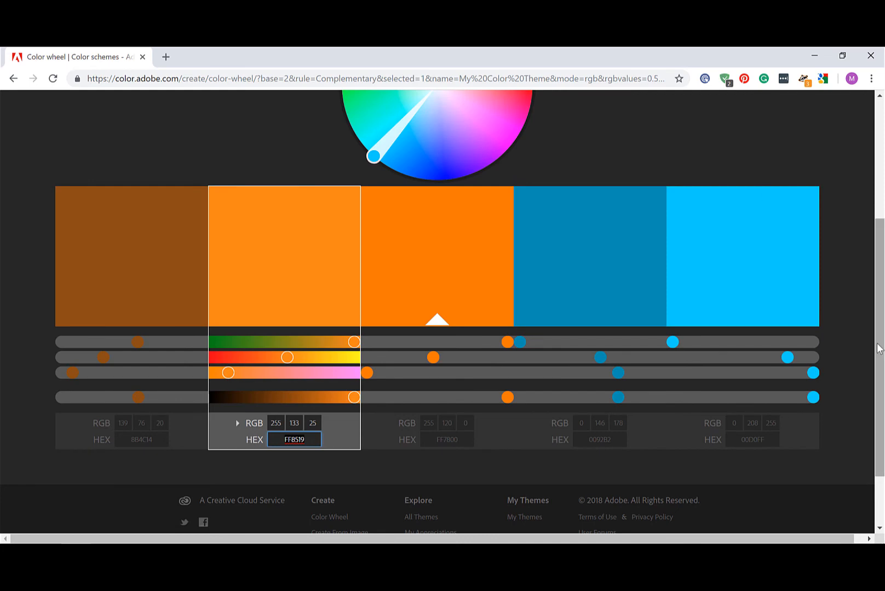
Copy the darker blue complement's hex code 0092B2 and apply it in Photoshop as the new fill copy's color.
{"action": "left_click_drag", "start_coordinate": [880, 346], "coordinate": [879, 293]}
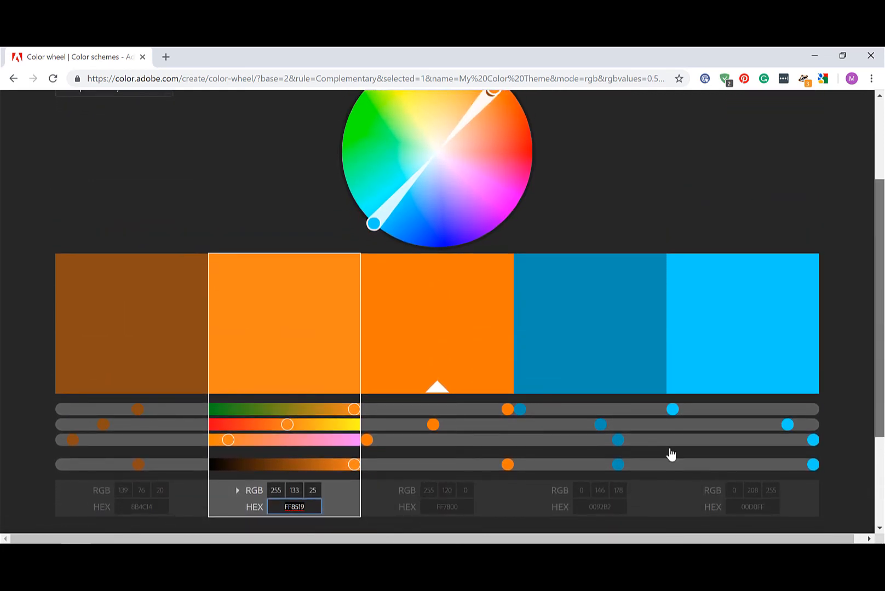
{"action": "left_click", "coordinate": [589, 506]}
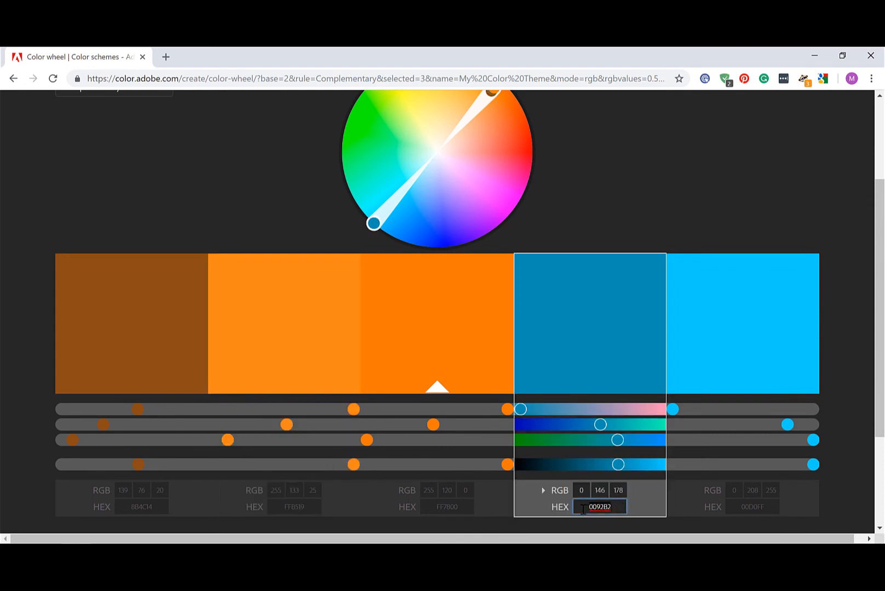
{"action": "key", "text": "alt+Tab"}
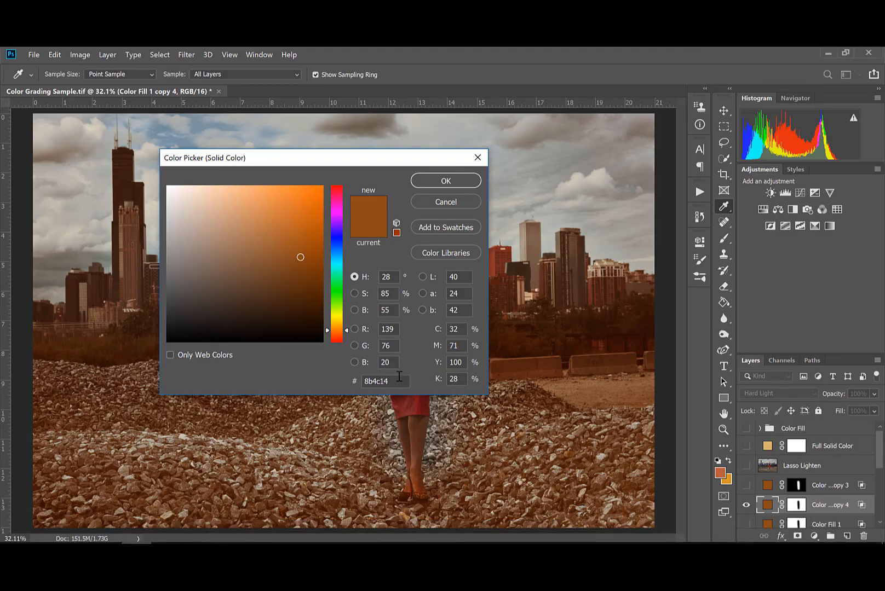
{"action": "left_click", "coordinate": [399, 379]}
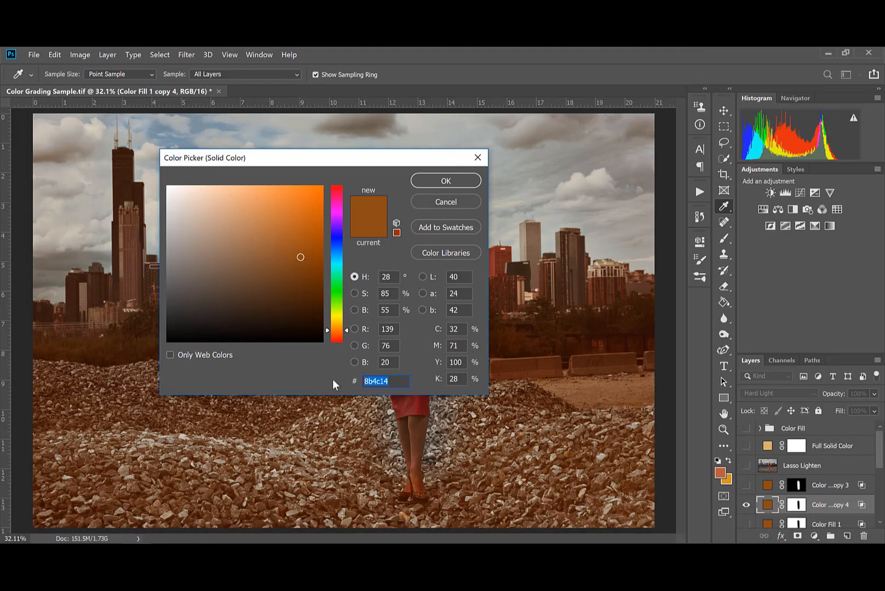
{"action": "key", "text": "ctrl+v"}
{"action": "key", "text": "Return"}
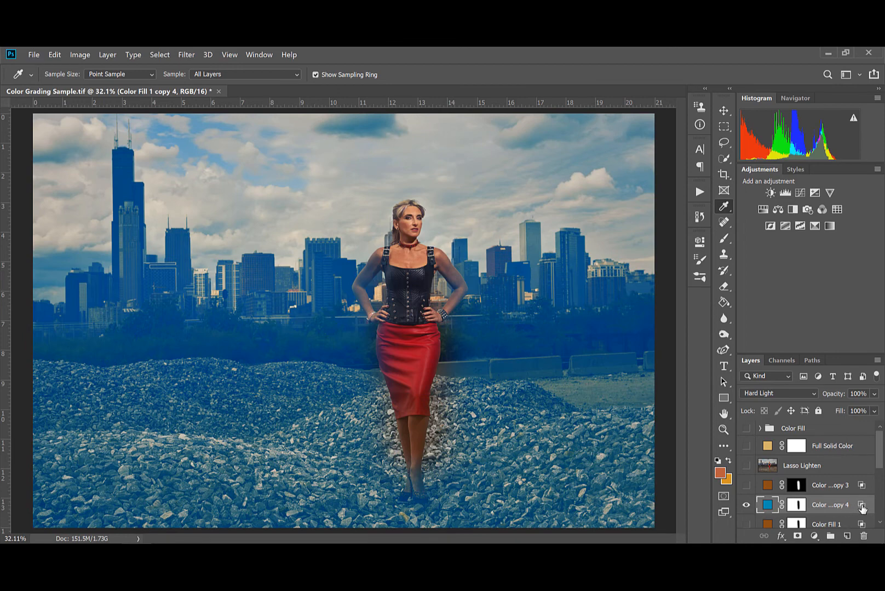
Set the blue fill's Blend If range for the underlying layer to 62/255 for the shadows and 255 for the highlights.
{"action": "double_click", "coordinate": [861, 506]}
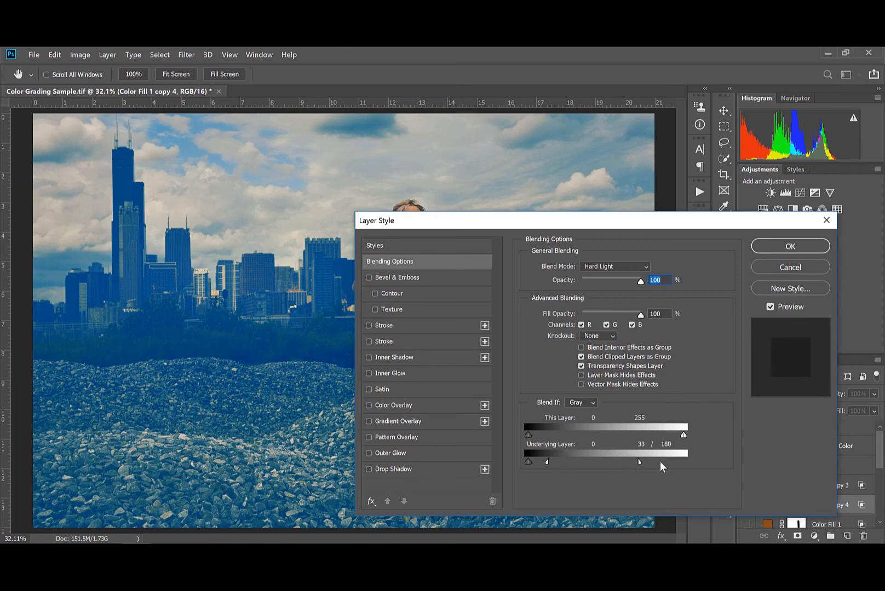
{"action": "left_click_drag", "start_coordinate": [639, 461], "coordinate": [700, 464]}
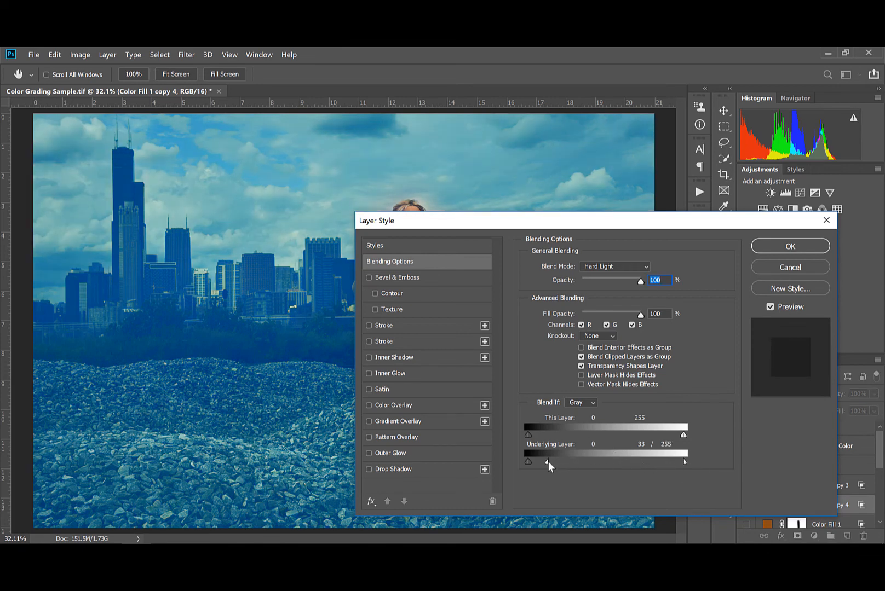
{"action": "left_click_drag", "start_coordinate": [548, 462], "coordinate": [688, 467]}
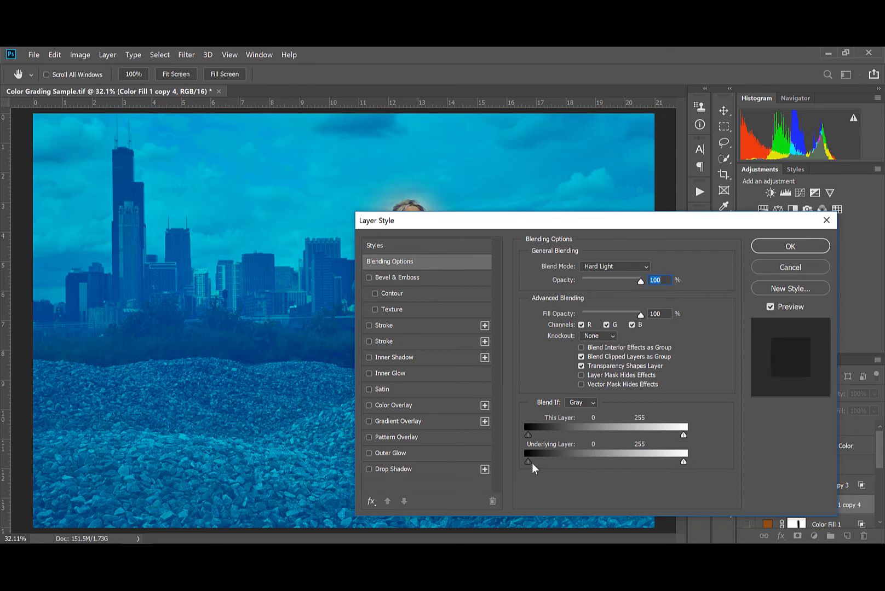
{"action": "left_click_drag", "start_coordinate": [527, 462], "coordinate": [565, 463]}
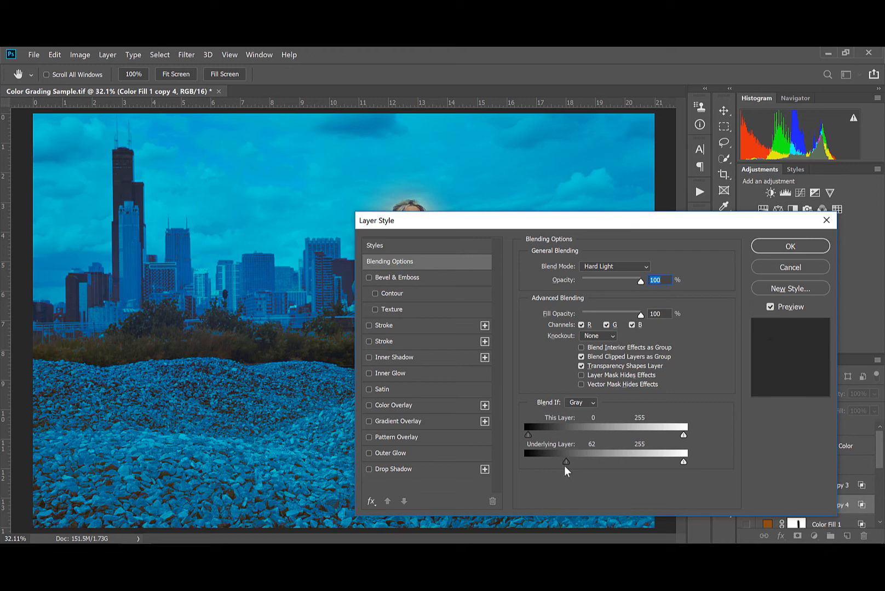
{"action": "left_click_drag", "start_coordinate": [566, 461], "coordinate": [570, 461]}
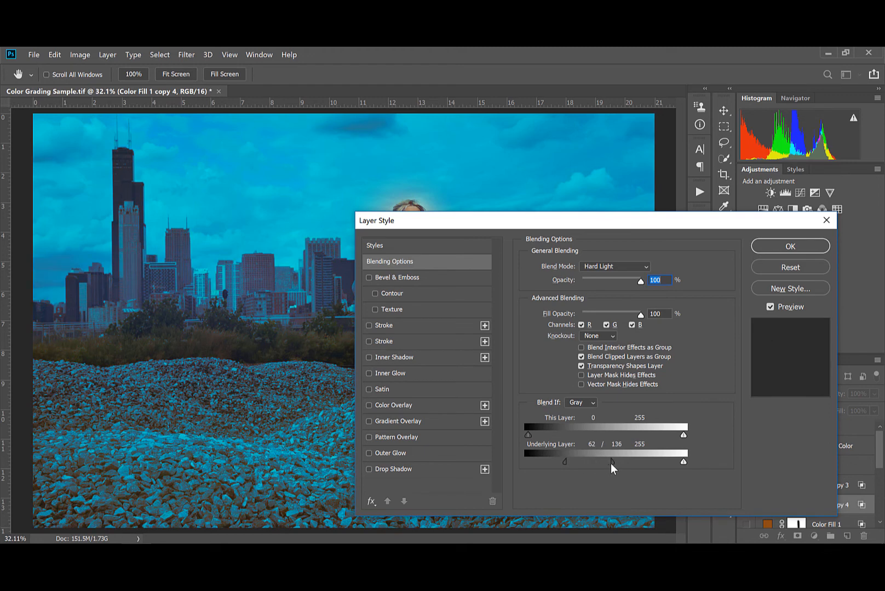
{"action": "left_click_drag", "start_coordinate": [640, 464], "coordinate": [695, 467]}
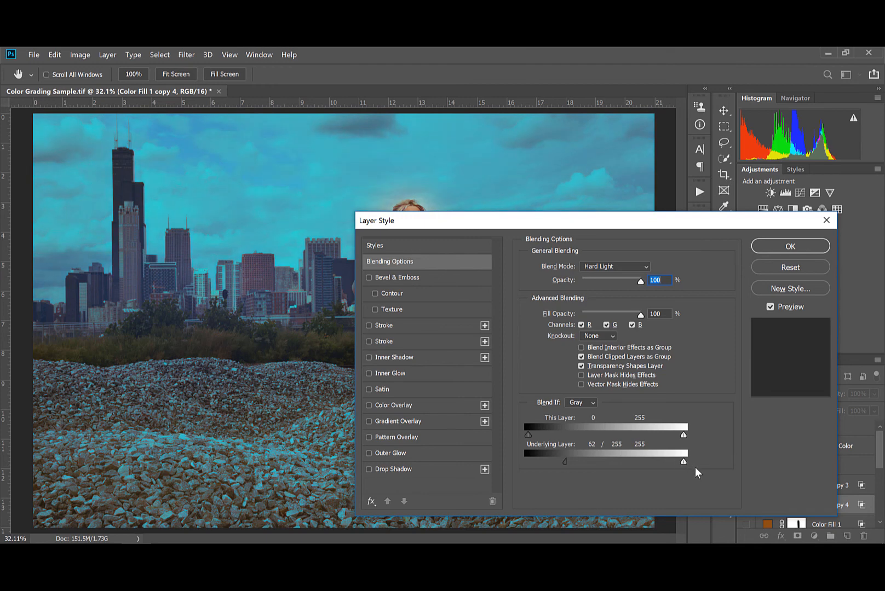
{"action": "left_click", "coordinate": [791, 247]}
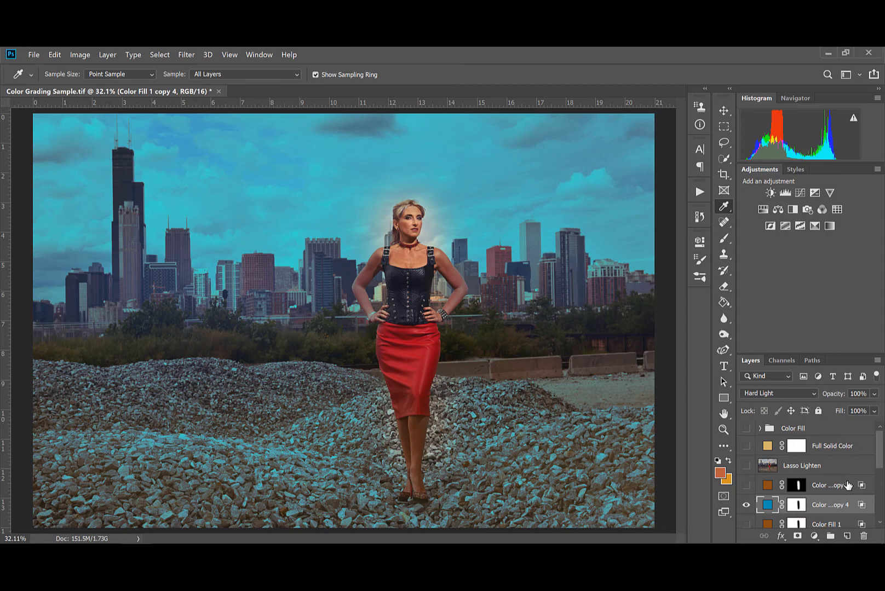
Reduce the blue fill's opacity to 27% and show both brown fills, Color Fill 1 and its copy 3.
{"action": "left_click", "coordinate": [874, 410]}
{"action": "left_click", "coordinate": [854, 409]}
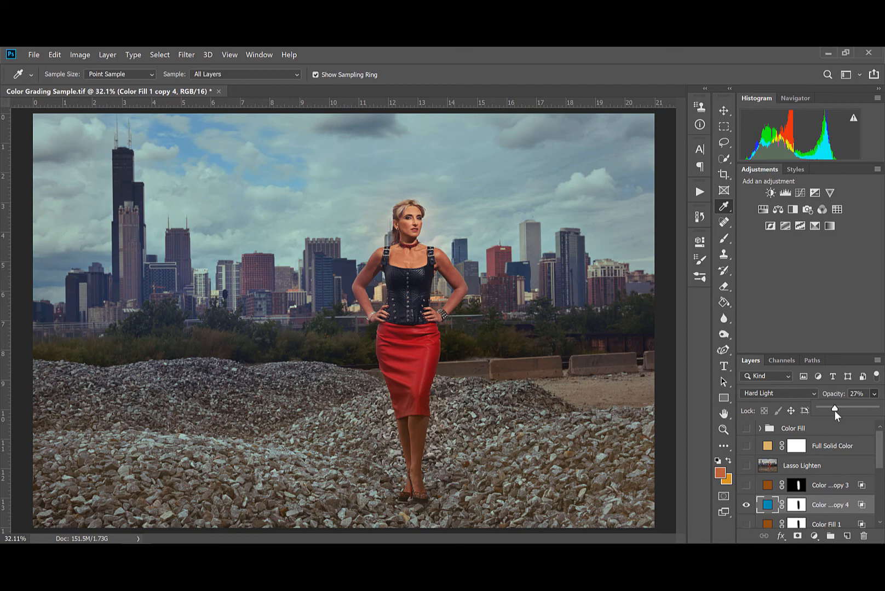
{"action": "left_click", "coordinate": [746, 524]}
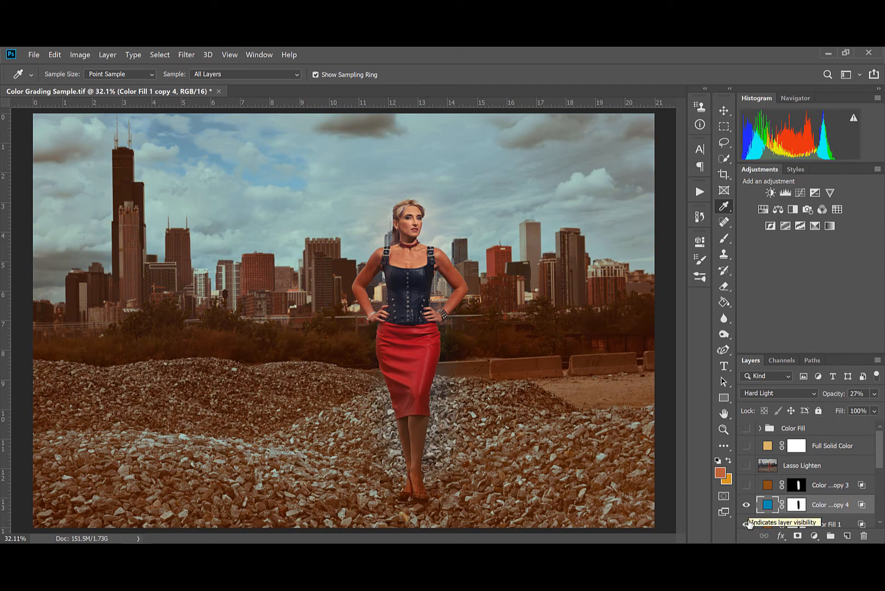
{"action": "left_click", "coordinate": [746, 486]}
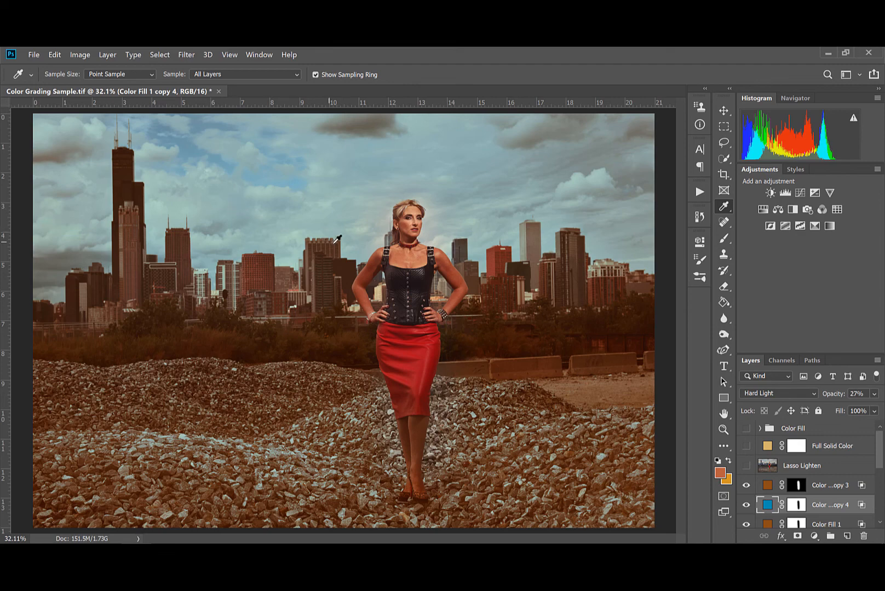
Change the blue fill's color to the lighter blue 34cbec.
{"action": "double_click", "coordinate": [767, 505]}
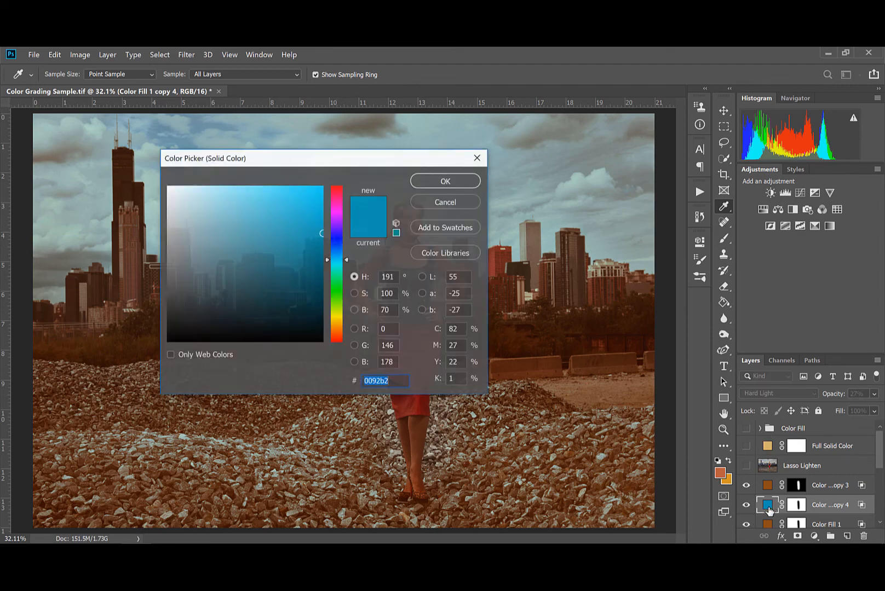
{"action": "mouse_move", "coordinate": [321, 233]}
{"action": "left_mouse_down"}
{"action": "mouse_move", "coordinate": [319, 219]}
{"action": "mouse_move", "coordinate": [289, 197]}
{"action": "mouse_move", "coordinate": [308, 156]}
{"action": "mouse_move", "coordinate": [495, 217]}
{"action": "left_mouse_up"}
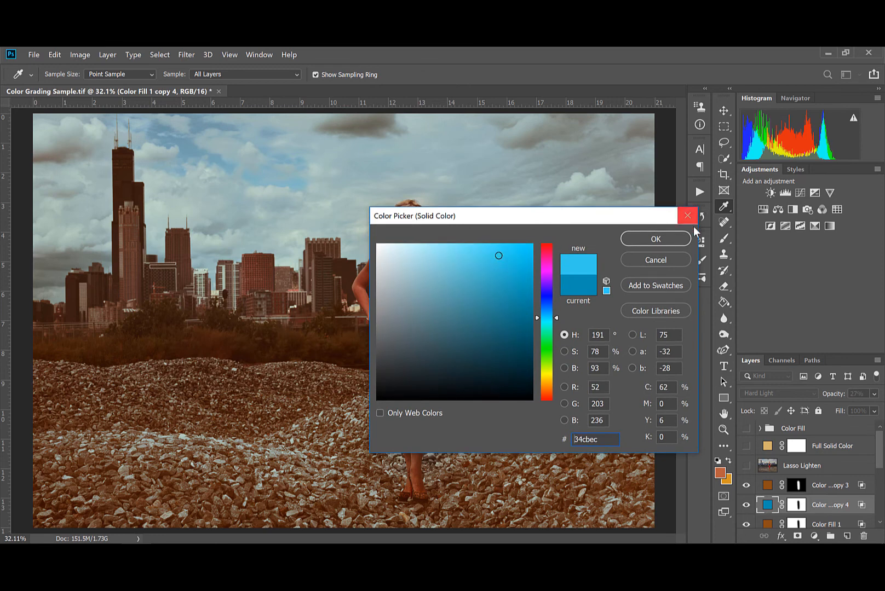
{"action": "left_click", "coordinate": [669, 238]}
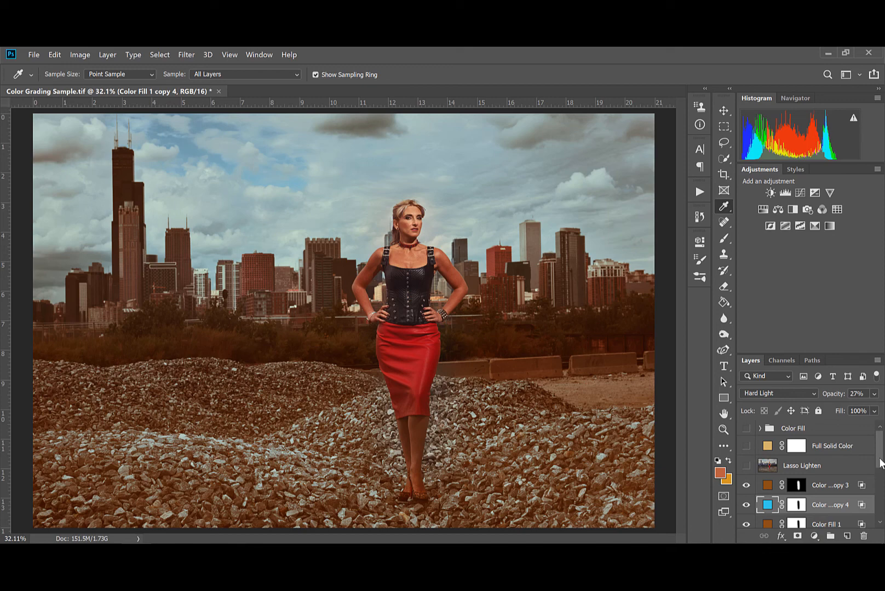
Group the two brown fills and the blue fill, and lower the group's opacity to 58%.
{"action": "scroll", "coordinate": [880, 463], "scroll_direction": "down", "scroll_amount": 1}
{"action": "left_click", "coordinate": [826, 457]}
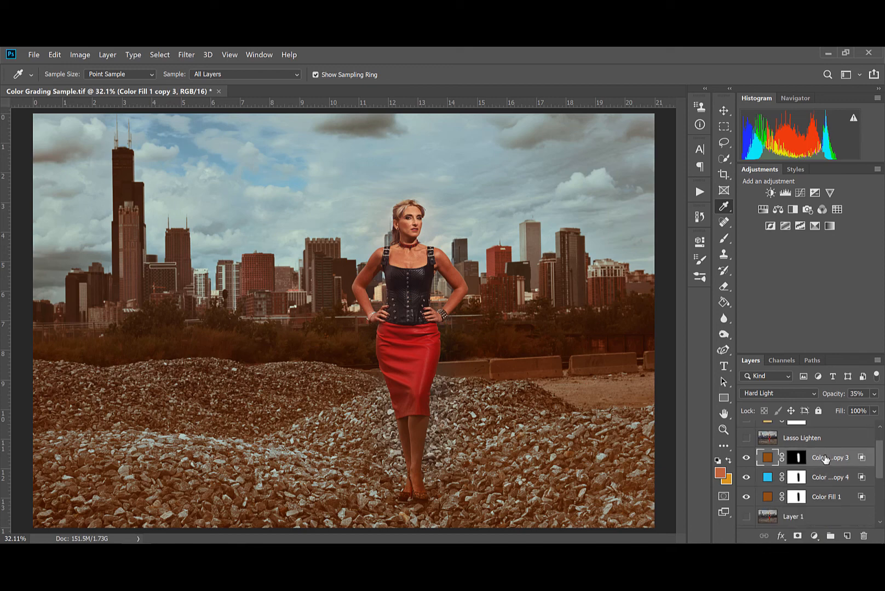
{"action": "left_click", "coordinate": [817, 496], "text": "shift"}
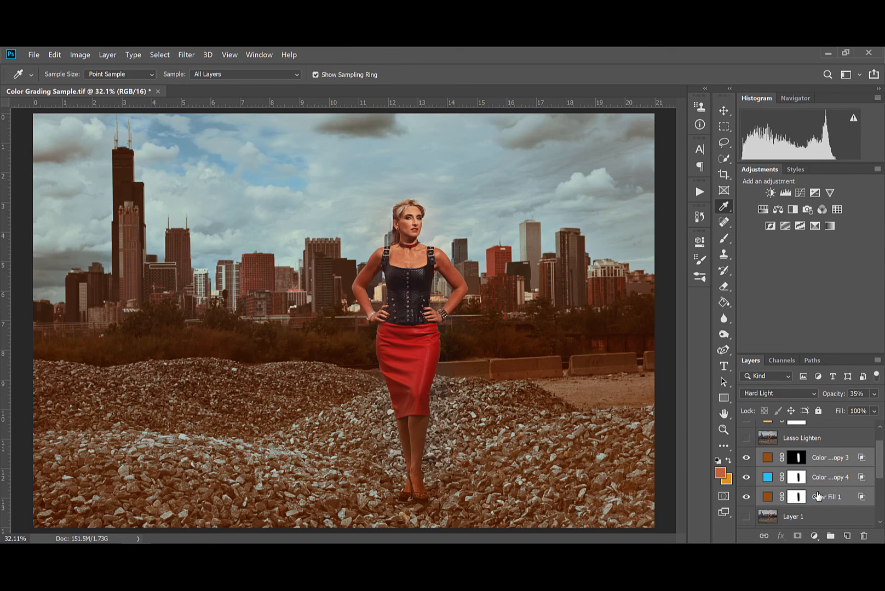
{"action": "key", "text": "ctrl+g"}
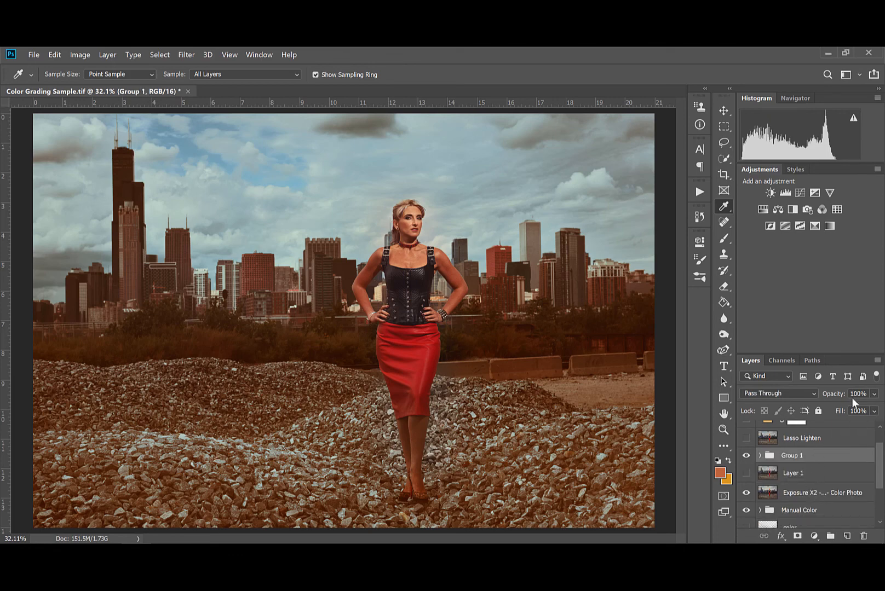
{"action": "left_click", "coordinate": [874, 393]}
{"action": "left_click_drag", "start_coordinate": [876, 408], "coordinate": [851, 410]}
{"action": "left_click_drag", "start_coordinate": [246, 339], "coordinate": [284, 311]}
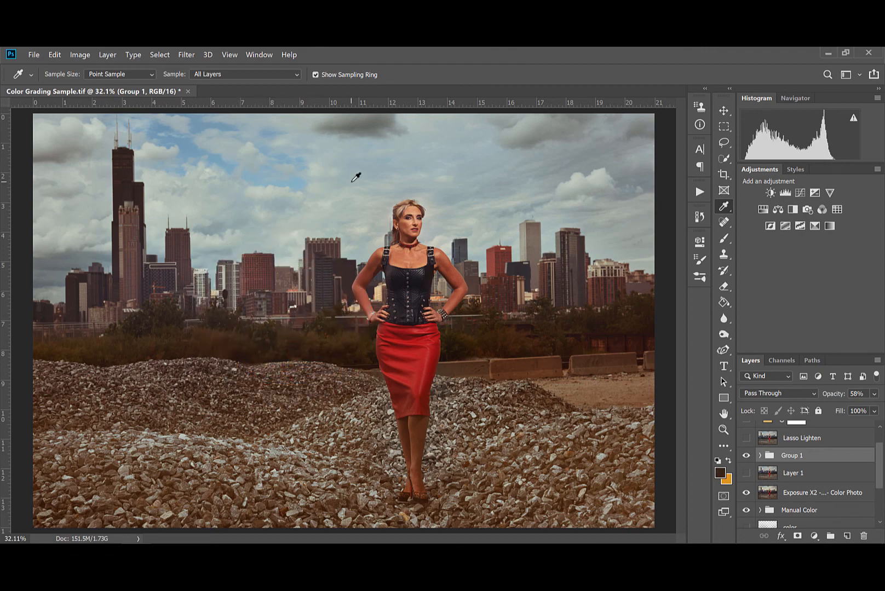
{"action": "left_click_drag", "start_coordinate": [344, 171], "coordinate": [319, 185]}
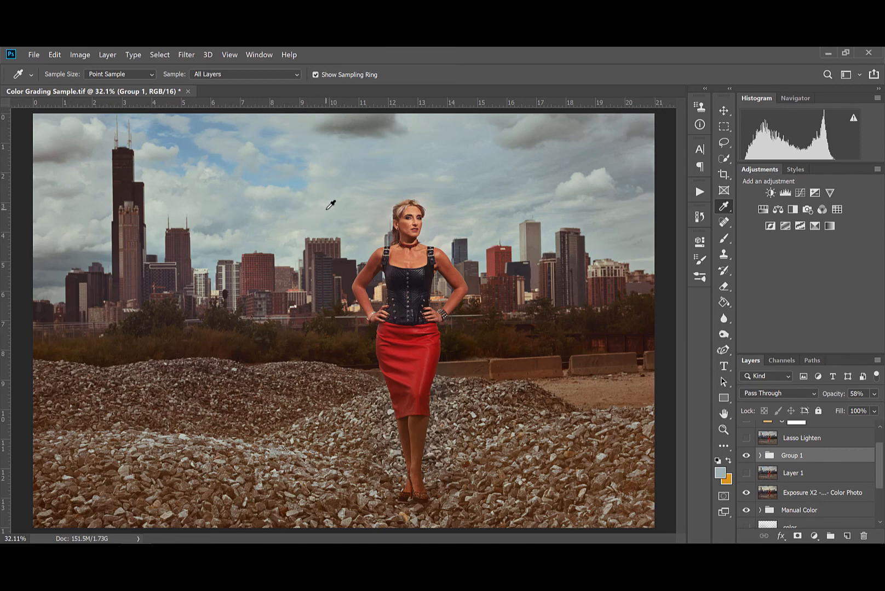